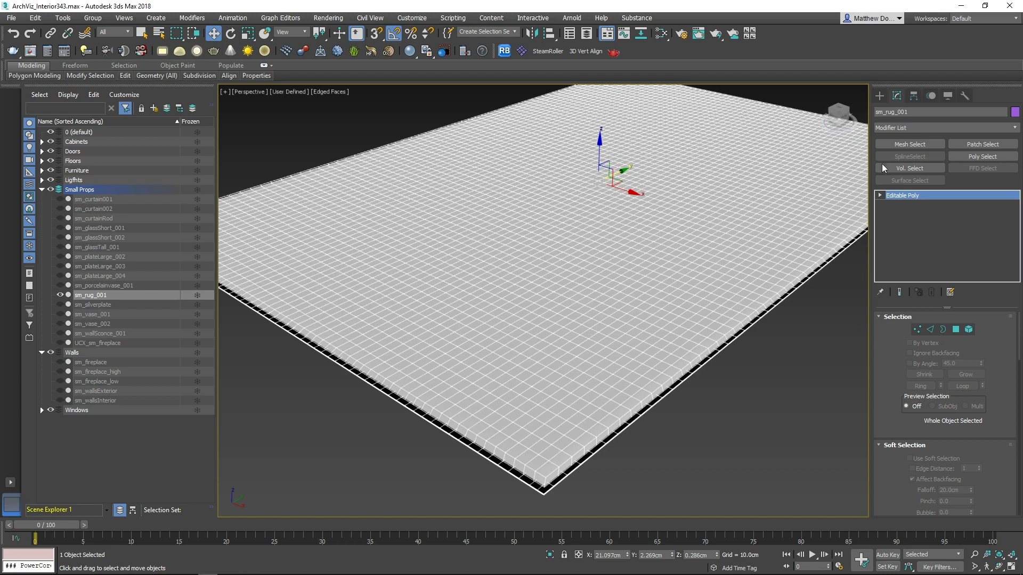
- Add an Unwrap UVW modifier to the sm_rug_001 mesh and open its UV editor
{"action": "left_click", "coordinate": [932, 128]}
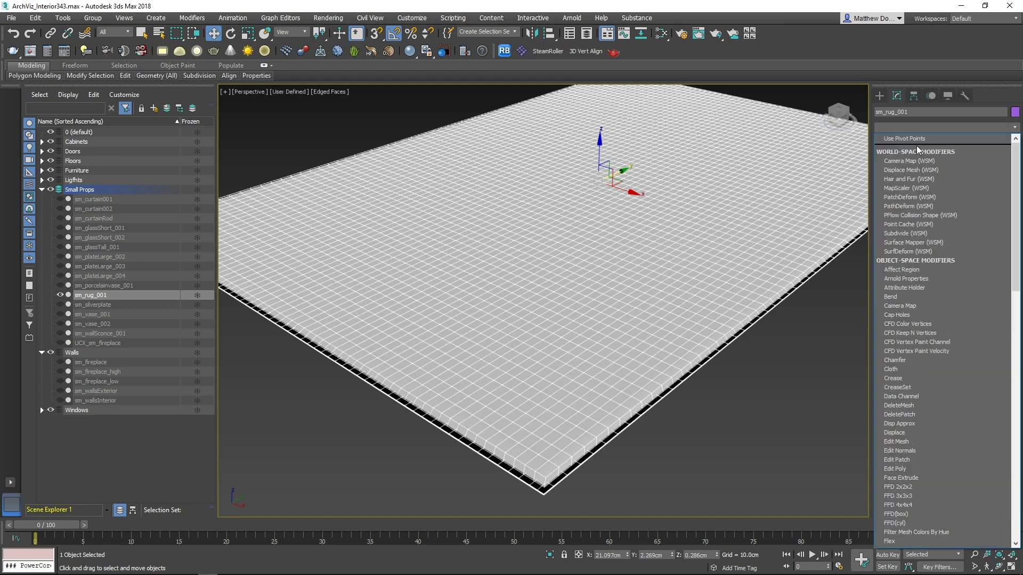
{"action": "scroll", "coordinate": [917, 149], "scroll_direction": "down", "scroll_amount": 15}
{"action": "left_click", "coordinate": [918, 150]}
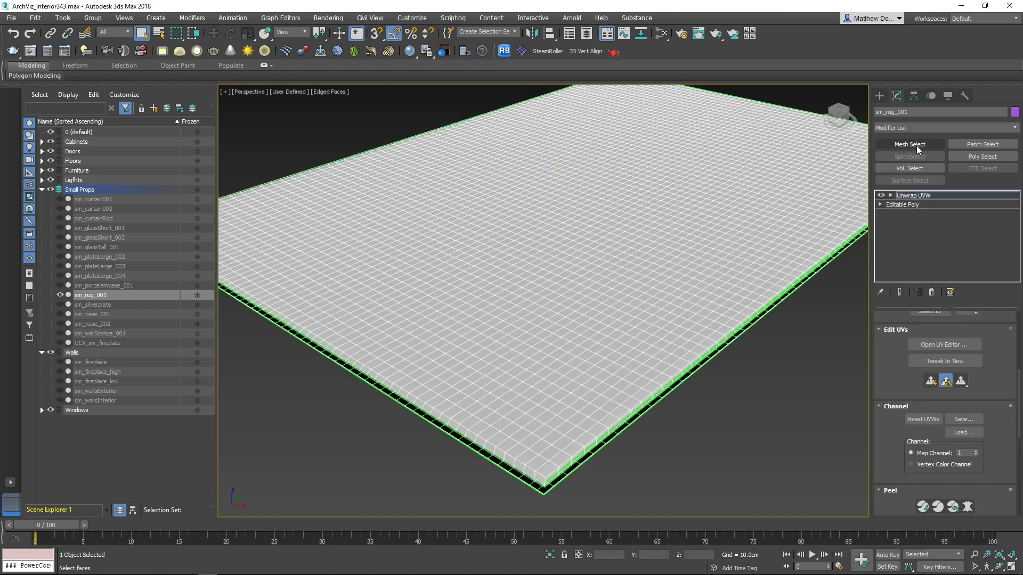
{"action": "left_click", "coordinate": [944, 347]}
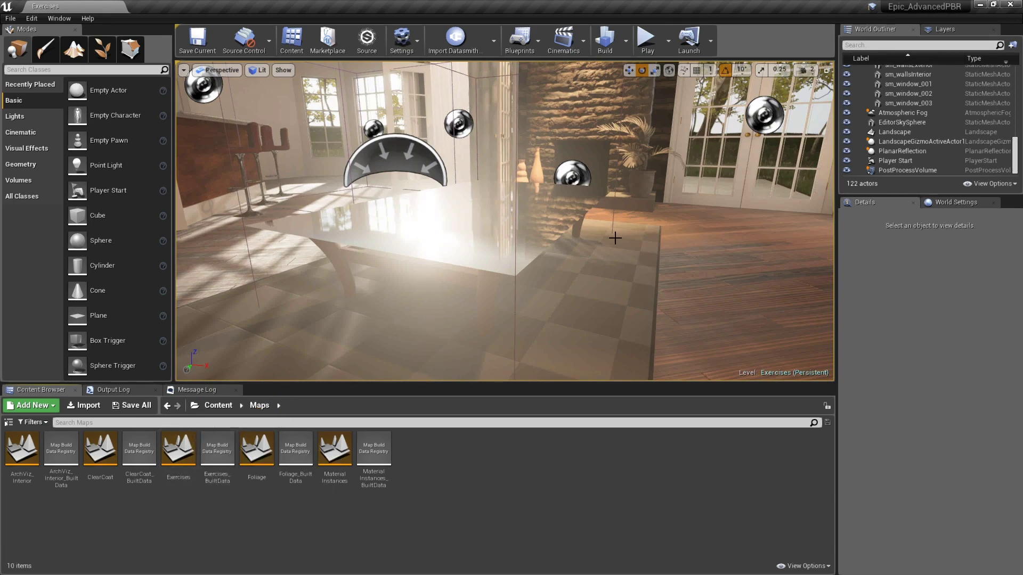
- Switch to Unreal Editor and create a material named M_Rug in the Content > Working folder
{"action": "right_click_drag", "start_coordinate": [646, 276], "coordinate": [646, 276]}
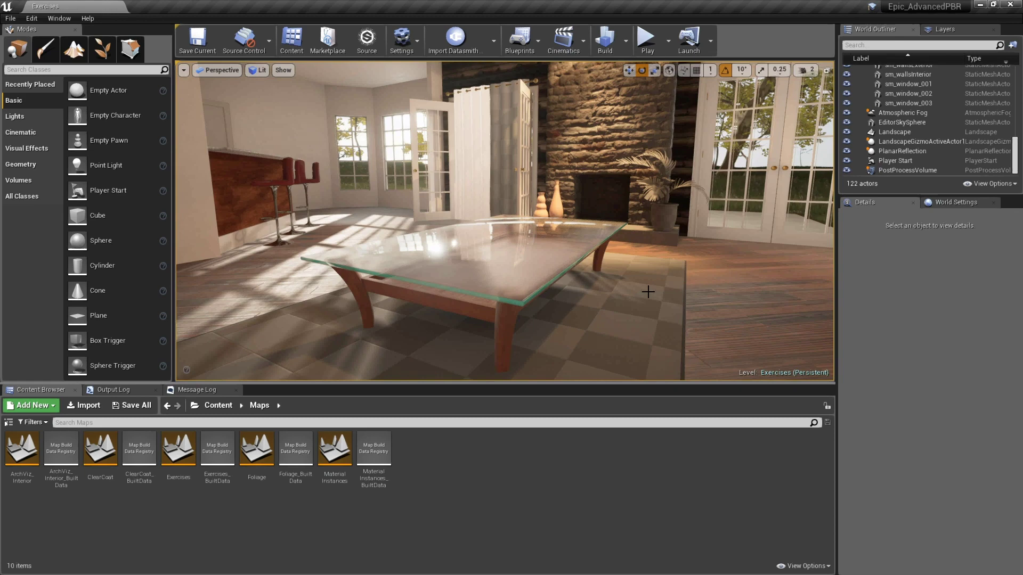
{"action": "right_click_drag", "start_coordinate": [647, 291], "coordinate": [633, 301]}
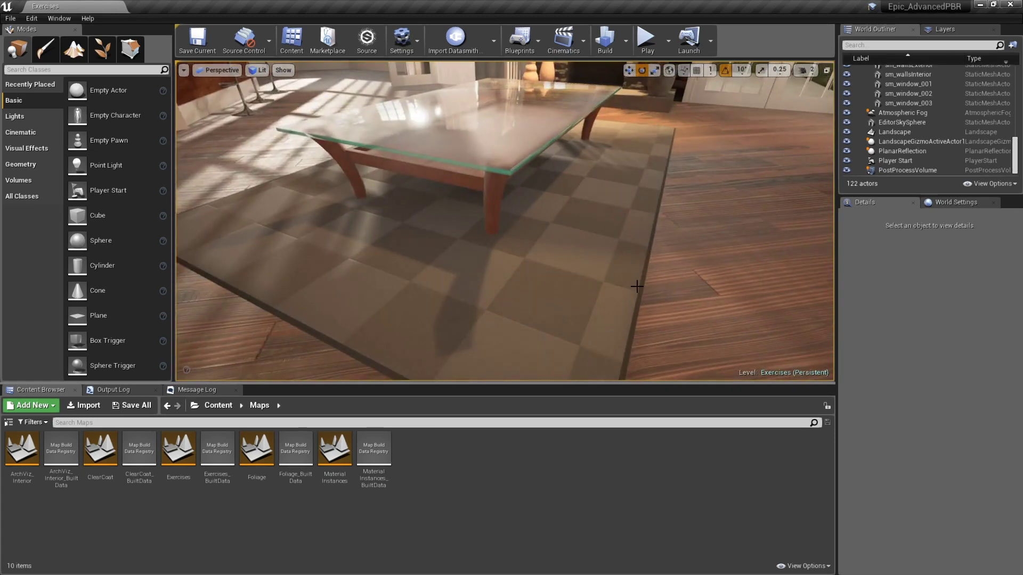
{"action": "left_click", "coordinate": [219, 405]}
{"action": "double_click", "coordinate": [374, 449]}
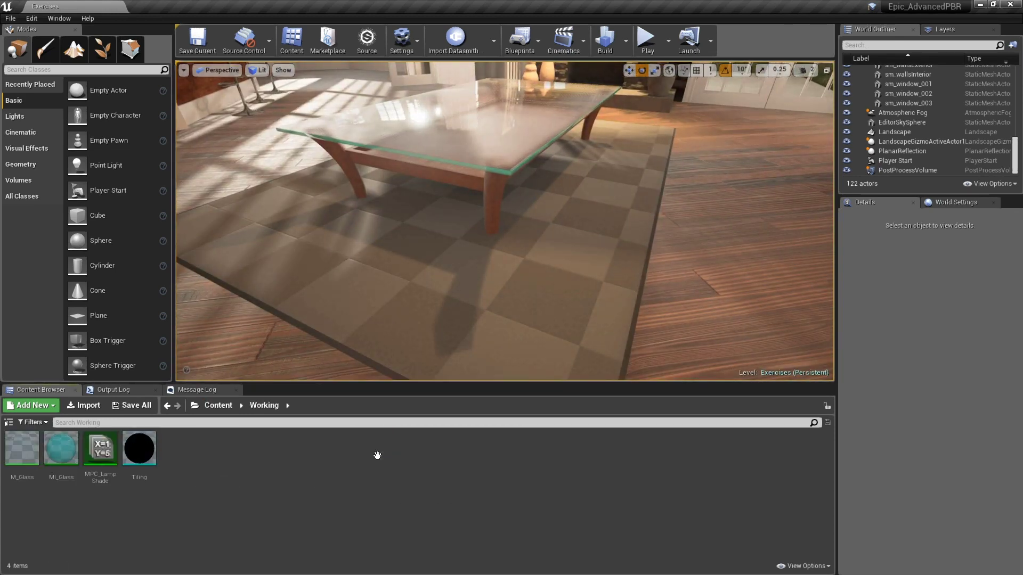
{"action": "right_click", "coordinate": [305, 464]}
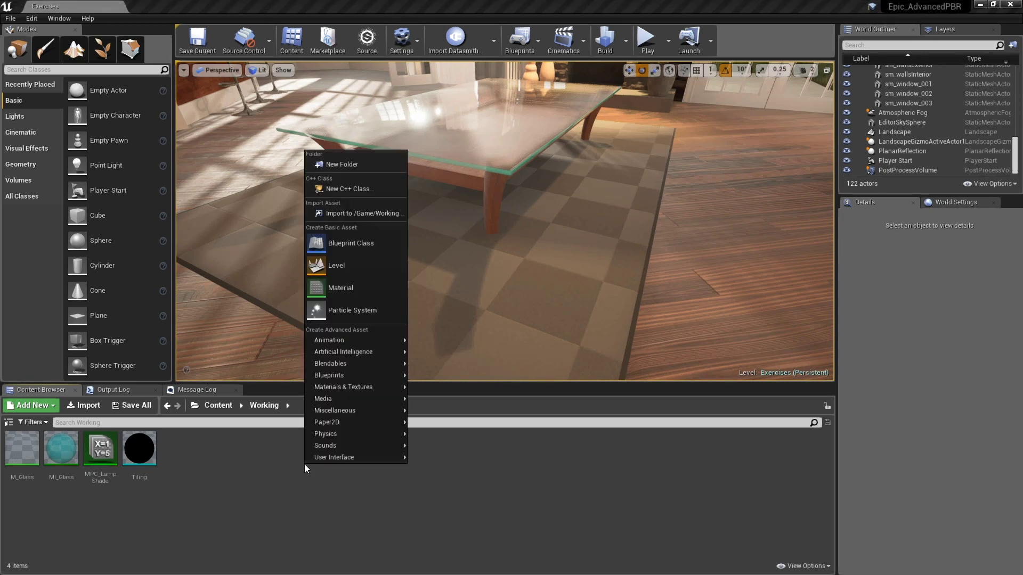
{"action": "left_click", "coordinate": [334, 290]}
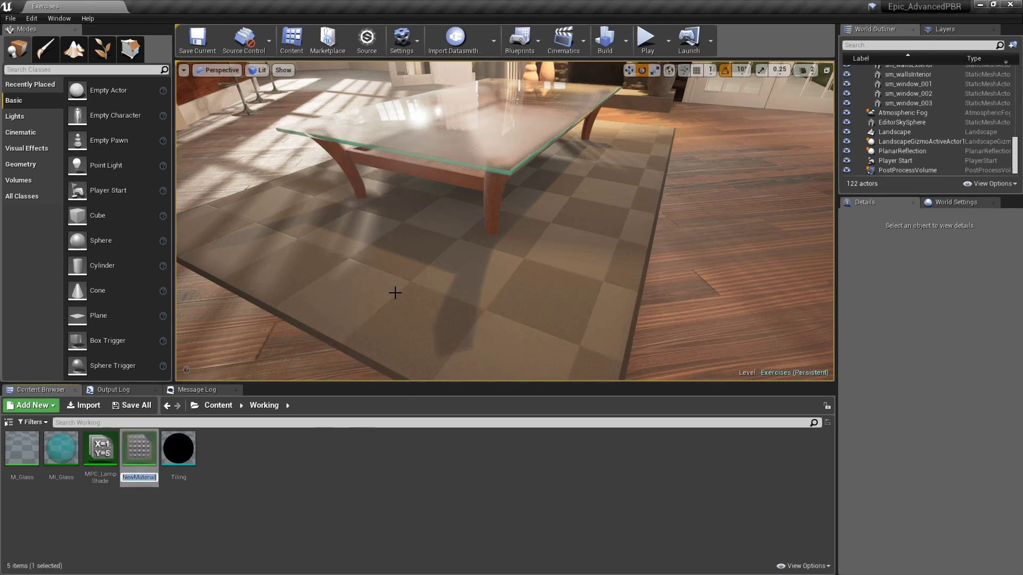
{"action": "type", "text": "M_Rug"}
{"action": "key", "text": "Return"}
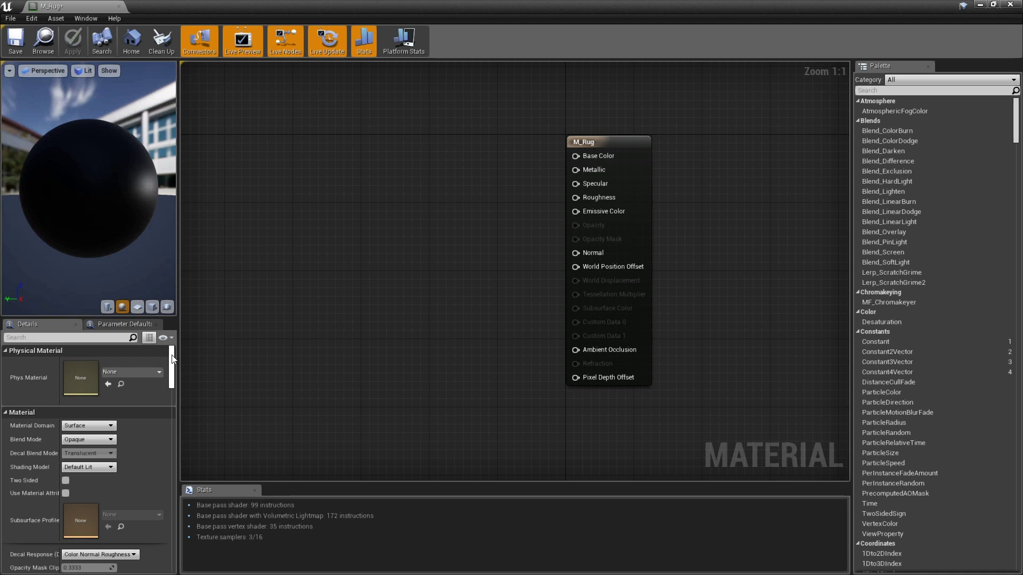
- Set M_Rug's D3D11 tessellation mode to Flat Tessellation and enable Crack Free Displacement
{"action": "left_click_drag", "start_coordinate": [172, 358], "coordinate": [176, 495]}
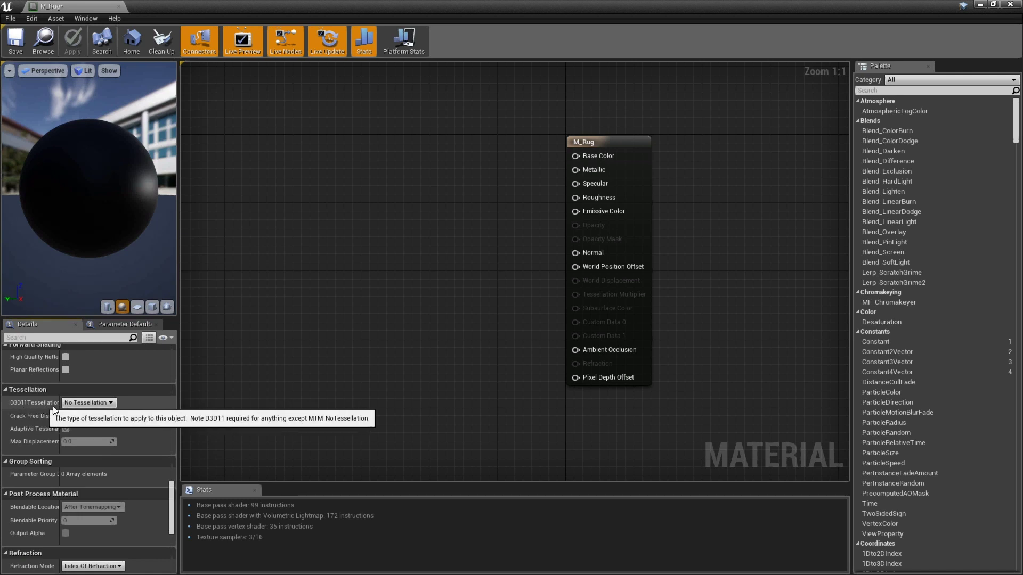
{"action": "left_click", "coordinate": [100, 403]}
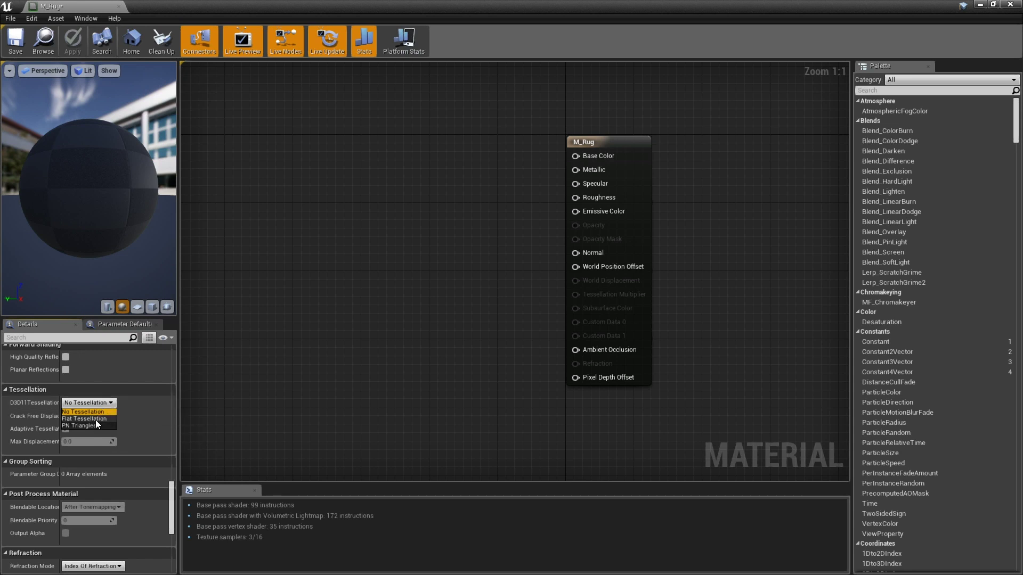
{"action": "left_click", "coordinate": [94, 419]}
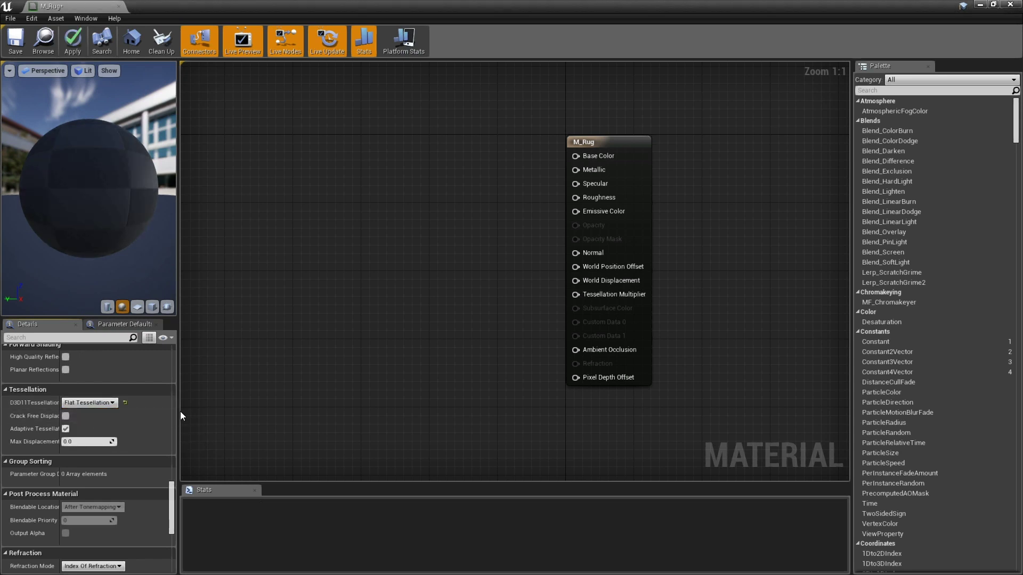
{"action": "left_click", "coordinate": [66, 416]}
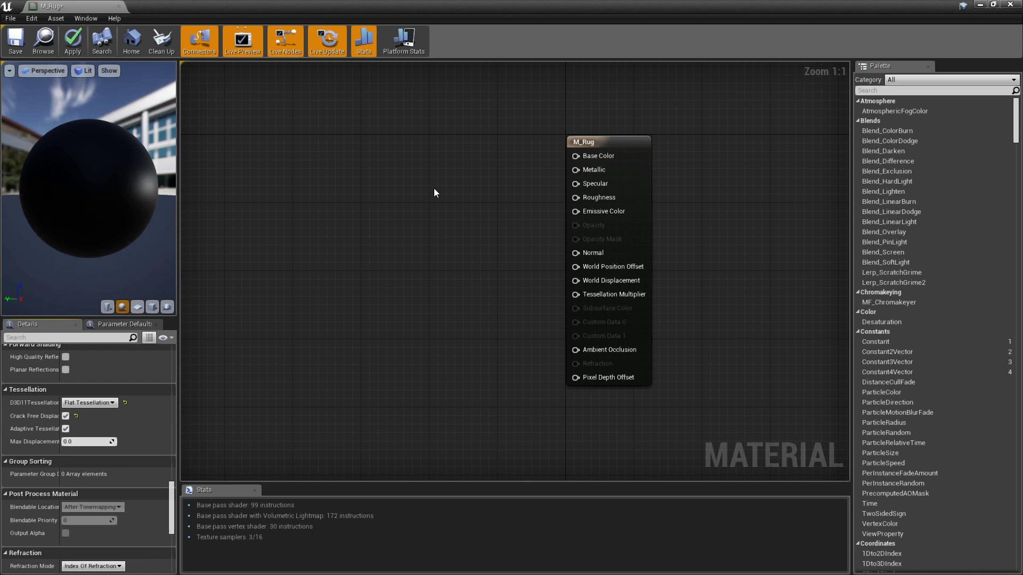
- Add a Texture Sample node feeding the material's Base Color and assign it the T_Rug_D texture
{"action": "right_click_drag", "start_coordinate": [413, 144], "coordinate": [483, 147]}
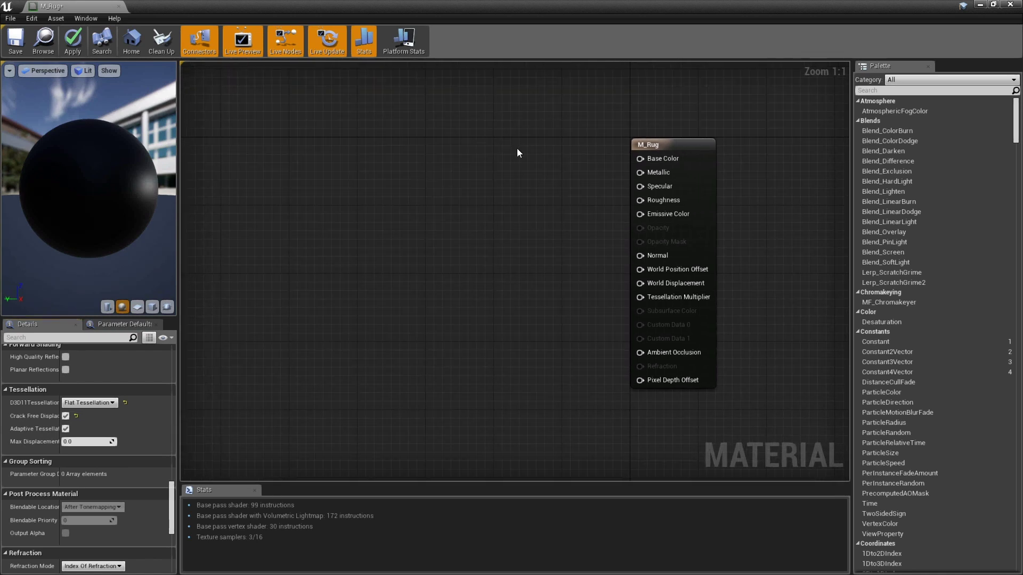
{"action": "left_click", "coordinate": [432, 133]}
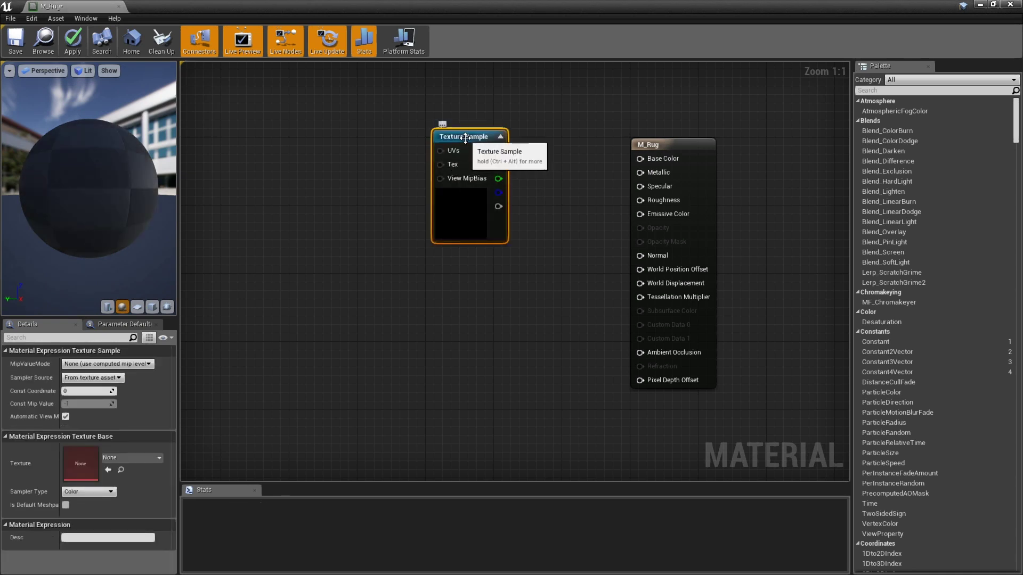
{"action": "left_click_drag", "start_coordinate": [453, 117], "coordinate": [644, 158]}
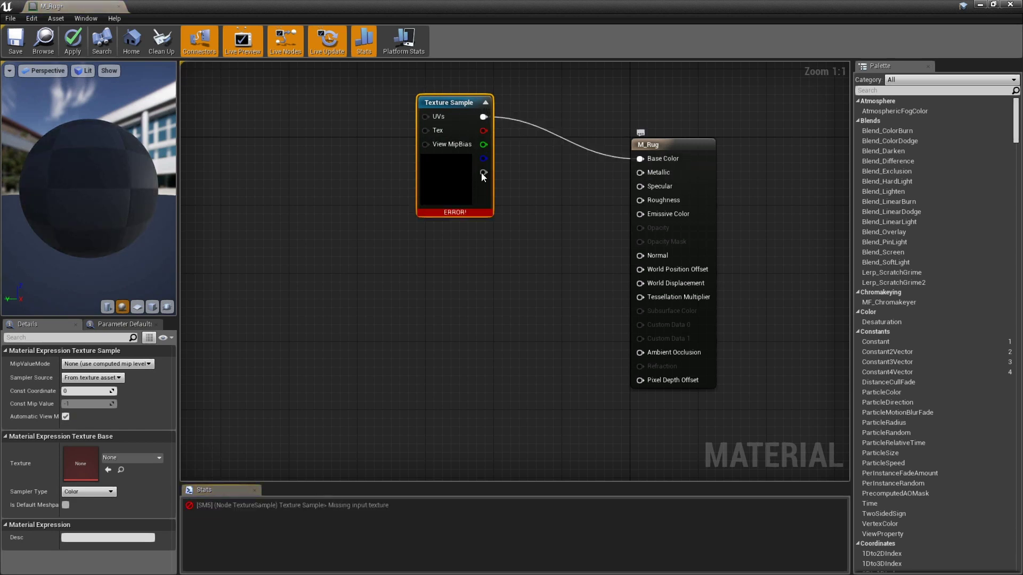
{"action": "left_click", "coordinate": [148, 458]}
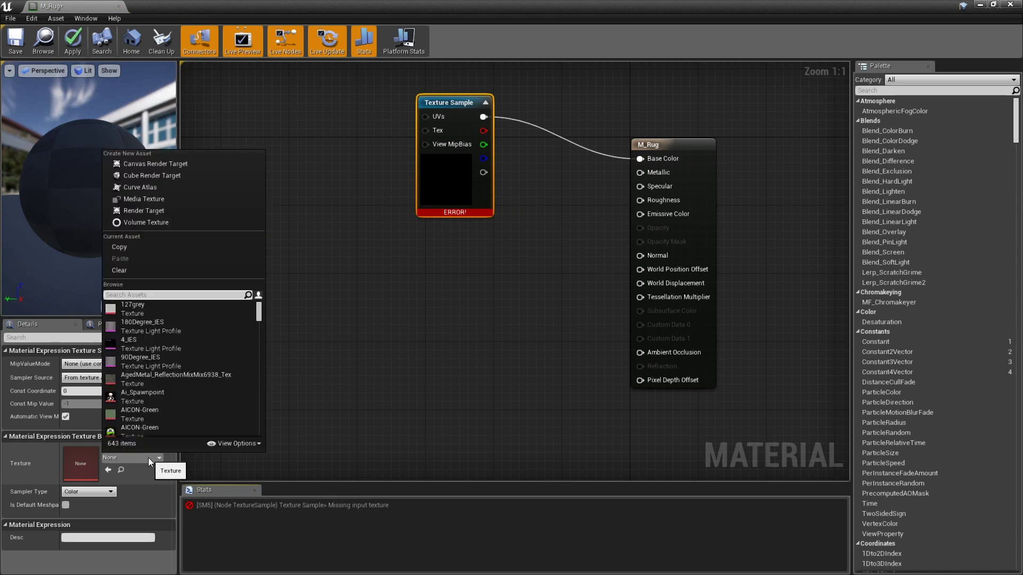
{"action": "type", "text": "rug"}
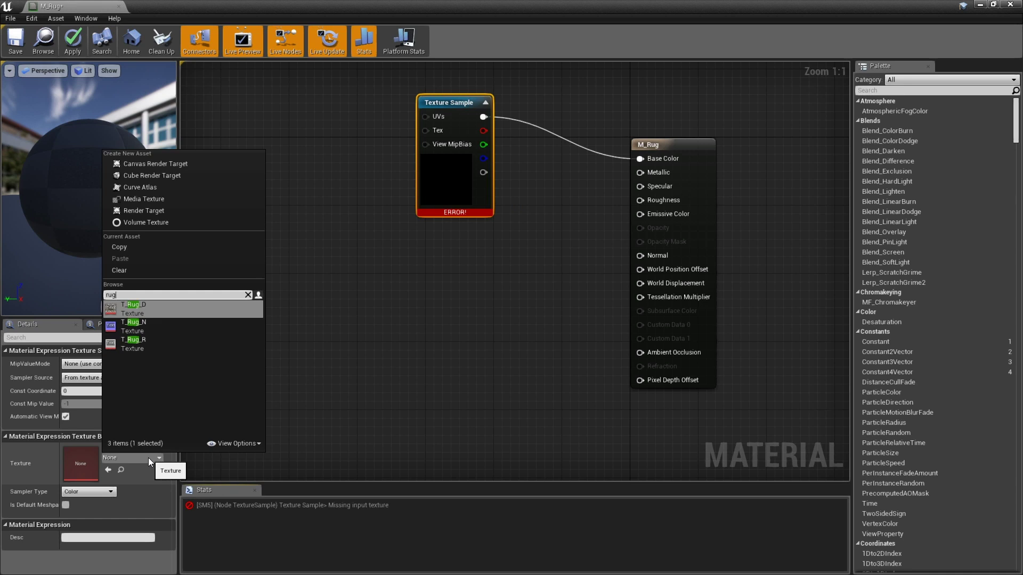
{"action": "key", "text": "Return"}
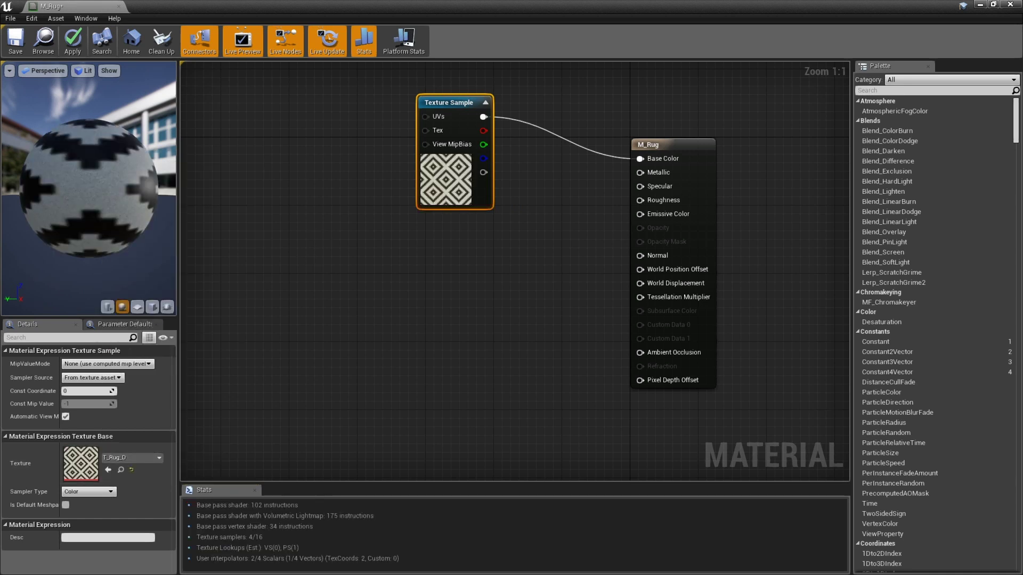
- Add the Tiling material function before the Texture Sample and connect its UV Tiling output to the UVs input
{"action": "right_click_drag", "start_coordinate": [312, 228], "coordinate": [432, 259]}
{"action": "right_click", "coordinate": [395, 136]}
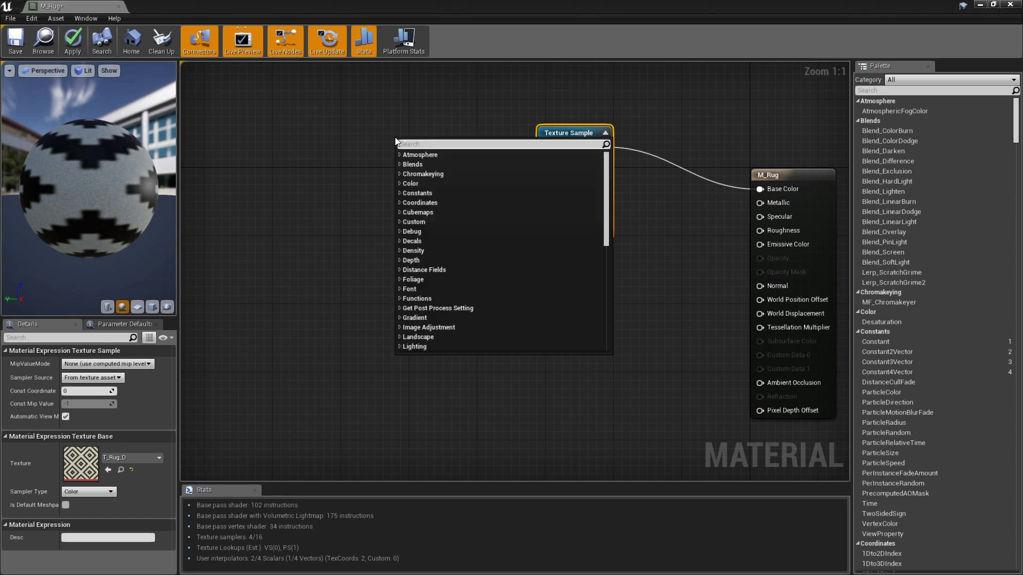
{"action": "type", "text": "til"}
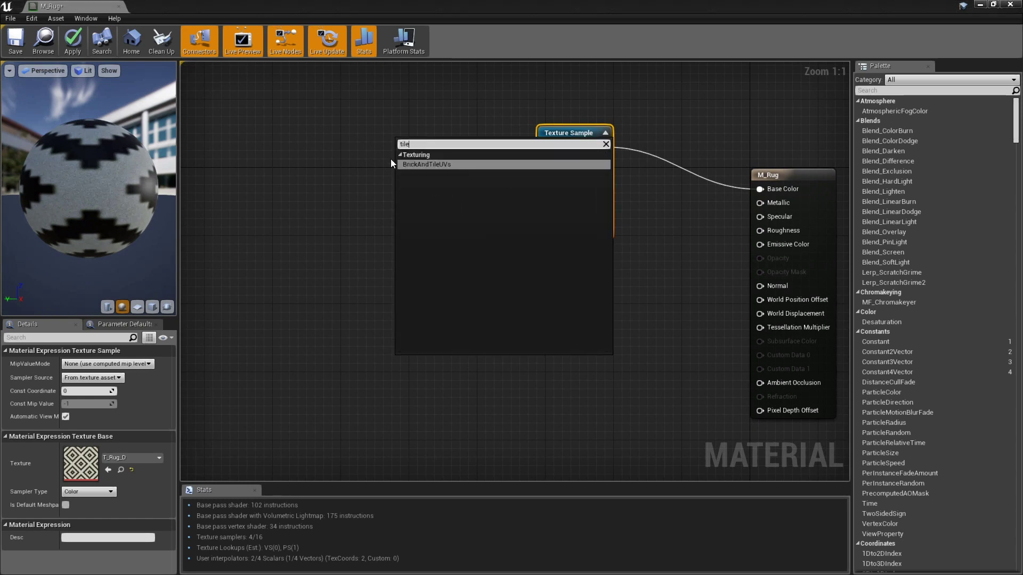
{"action": "key", "text": "Return"}
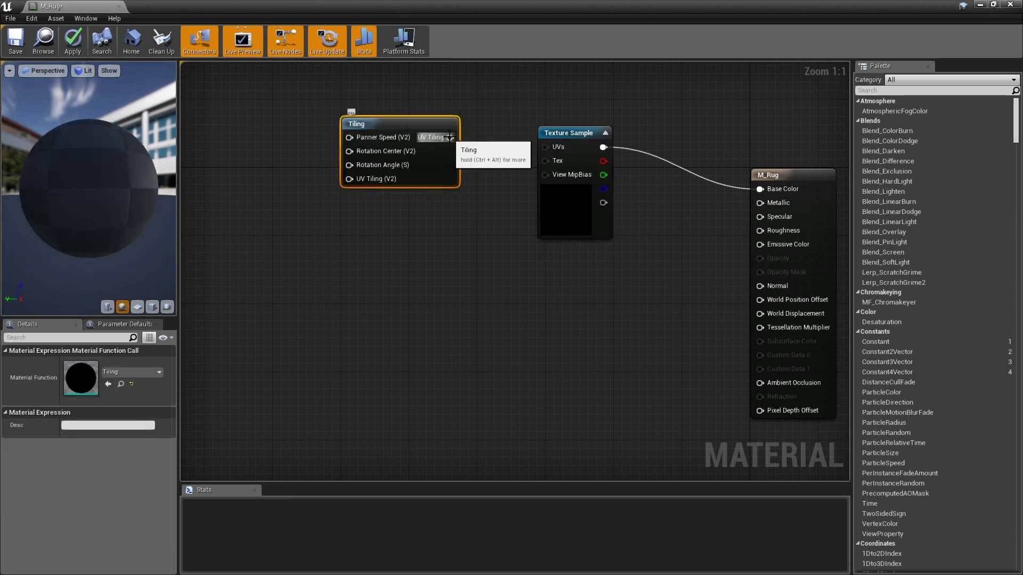
{"action": "left_click_drag", "start_coordinate": [451, 138], "coordinate": [548, 146]}
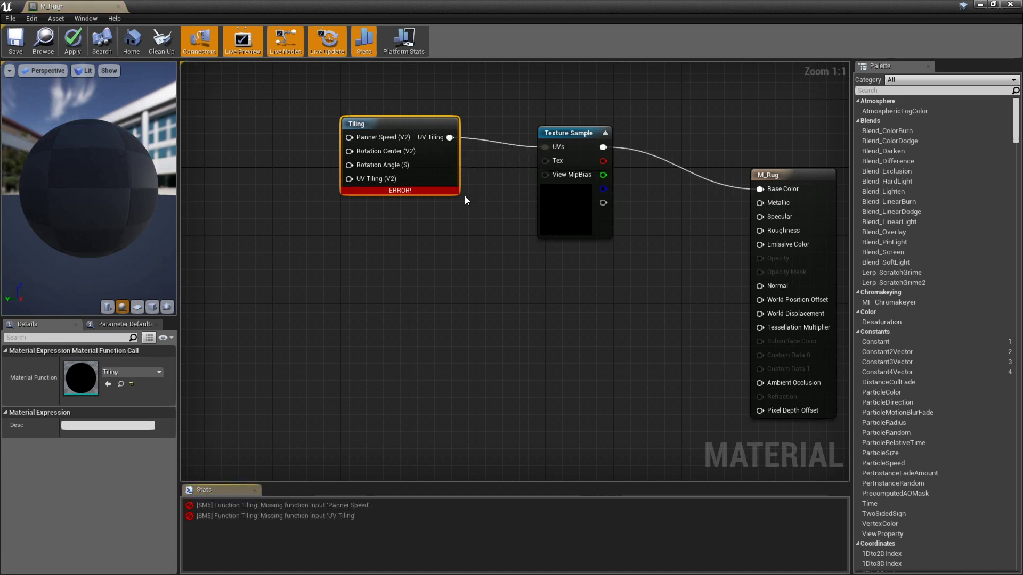
{"action": "left_click_drag", "start_coordinate": [393, 121], "coordinate": [435, 122]}
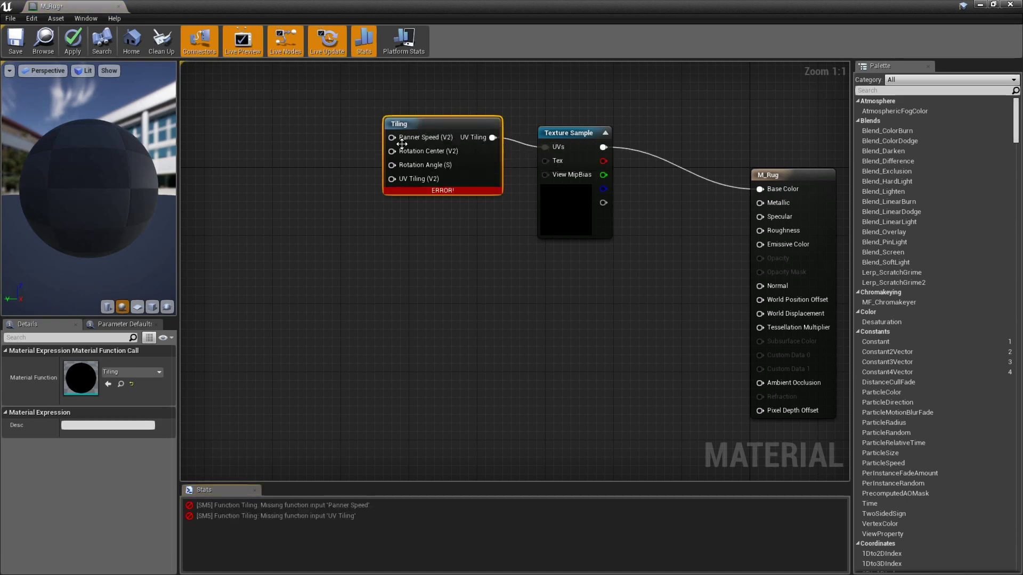
- Add three Constant2Vector nodes in a column ahead of the Tiling node's inputs
{"action": "right_click_drag", "start_coordinate": [334, 254], "coordinate": [441, 258]}
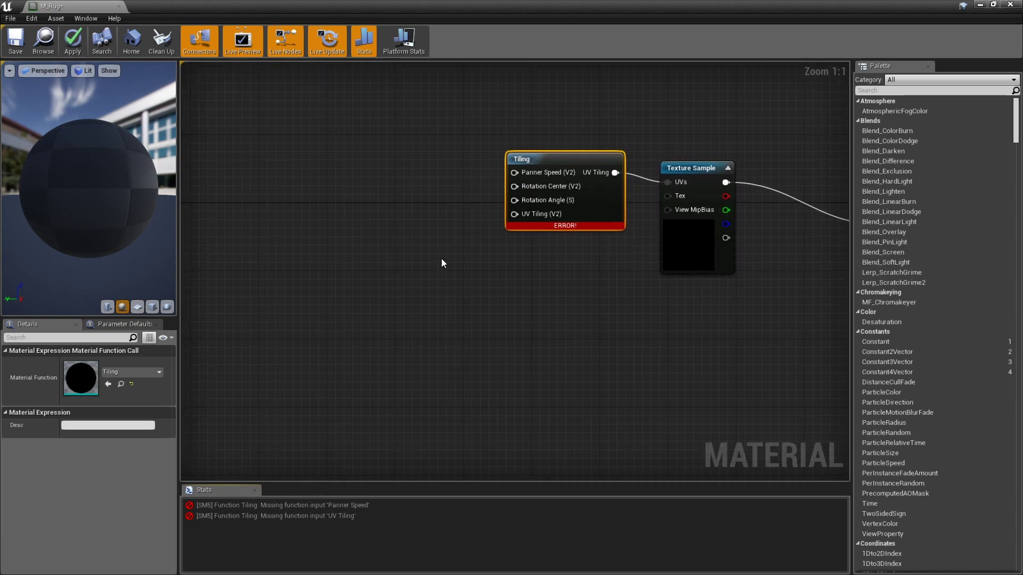
{"action": "left_click", "coordinate": [441, 258]}
{"action": "left_click", "coordinate": [369, 96]}
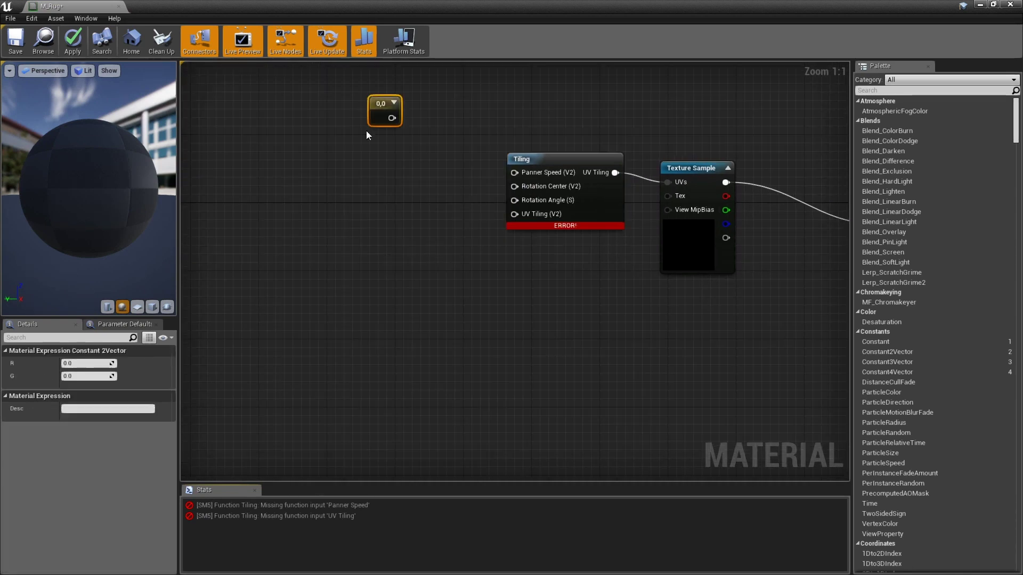
{"action": "left_click", "coordinate": [367, 147]}
{"action": "left_click", "coordinate": [369, 226]}
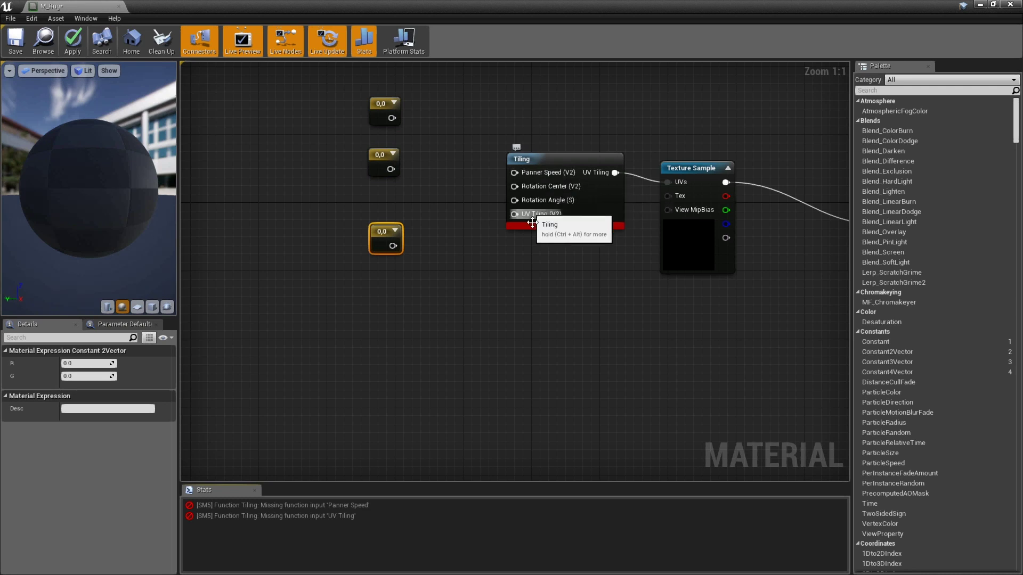
- Add a Constant node between the lower two vectors and connect it to Tiling's Rotation Angle input
{"action": "left_click", "coordinate": [381, 203]}
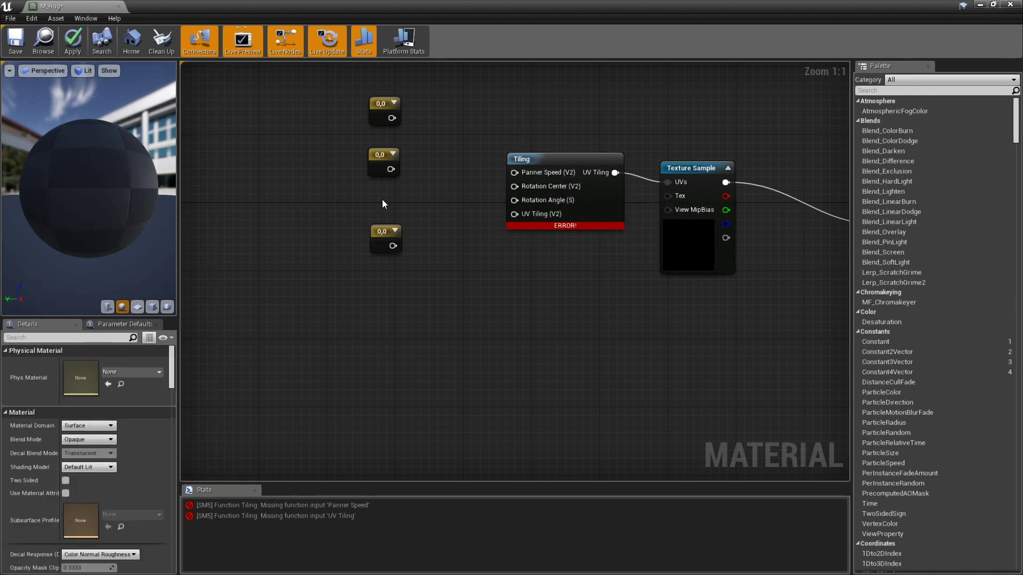
{"action": "left_click", "coordinate": [383, 203]}
{"action": "left_click_drag", "start_coordinate": [400, 221], "coordinate": [514, 201]}
{"action": "left_click_drag", "start_coordinate": [390, 204], "coordinate": [377, 191]}
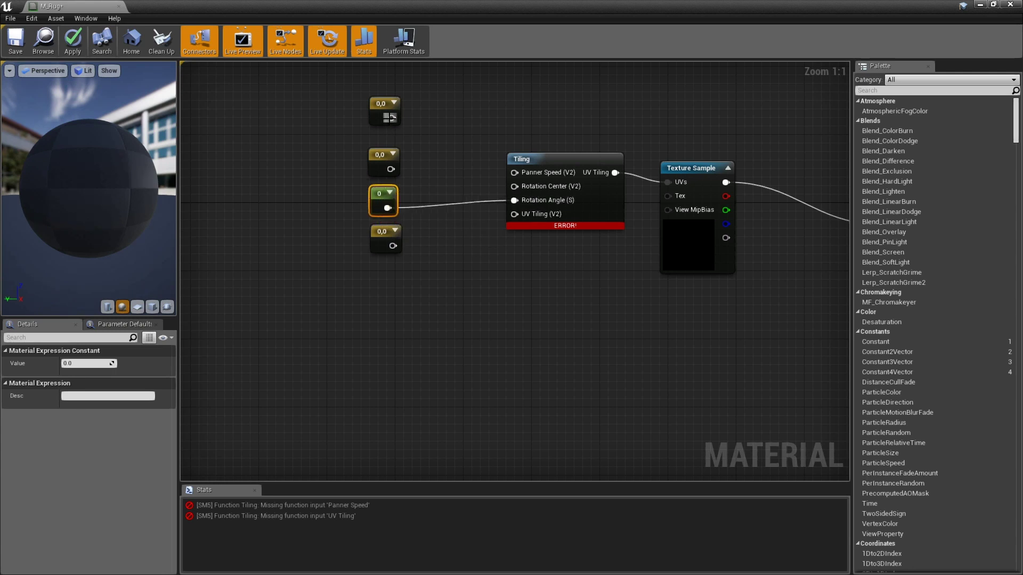
- Connect the three Constant2Vector nodes, from top to bottom, to Tiling's Panner Speed, Rotation Center and UV Tiling inputs
{"action": "left_click_drag", "start_coordinate": [392, 118], "coordinate": [514, 172]}
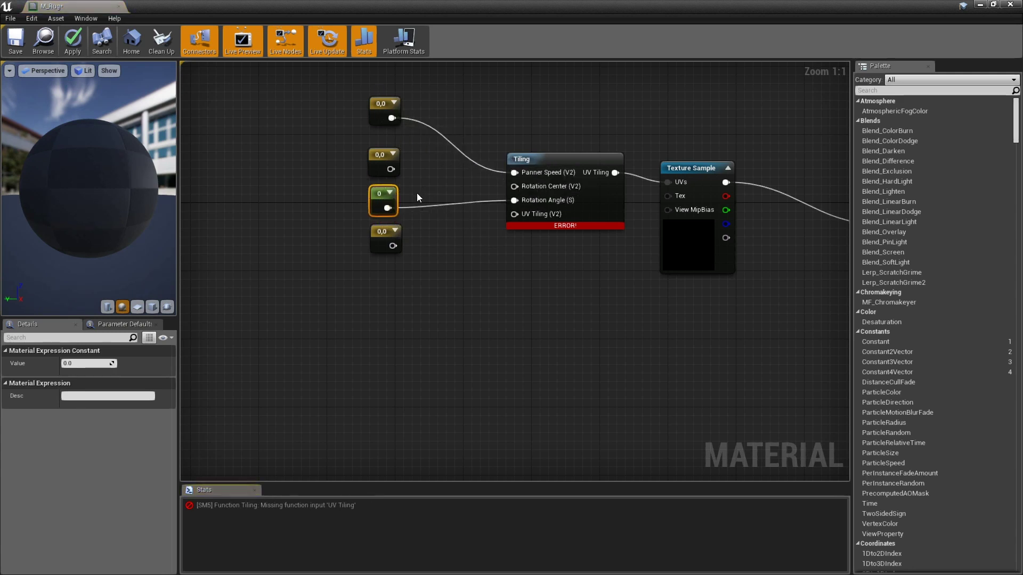
{"action": "left_click_drag", "start_coordinate": [391, 169], "coordinate": [514, 188]}
{"action": "left_click_drag", "start_coordinate": [392, 246], "coordinate": [514, 214]}
- Set the UV Tiling vector's R to 1 and G to 1.25
{"action": "left_click", "coordinate": [383, 239]}
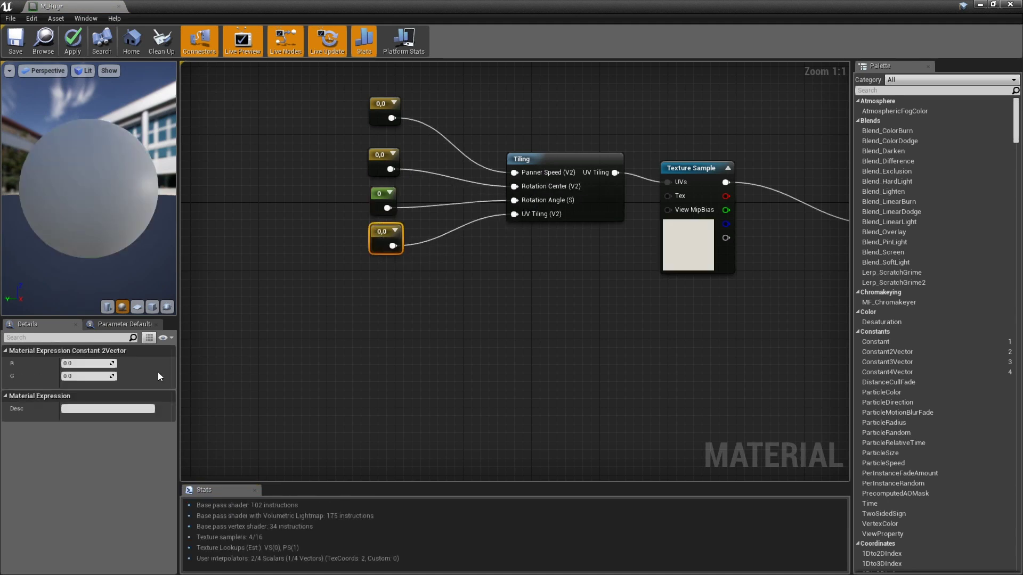
{"action": "type", "text": "1"}
{"action": "key", "text": "Tab"}
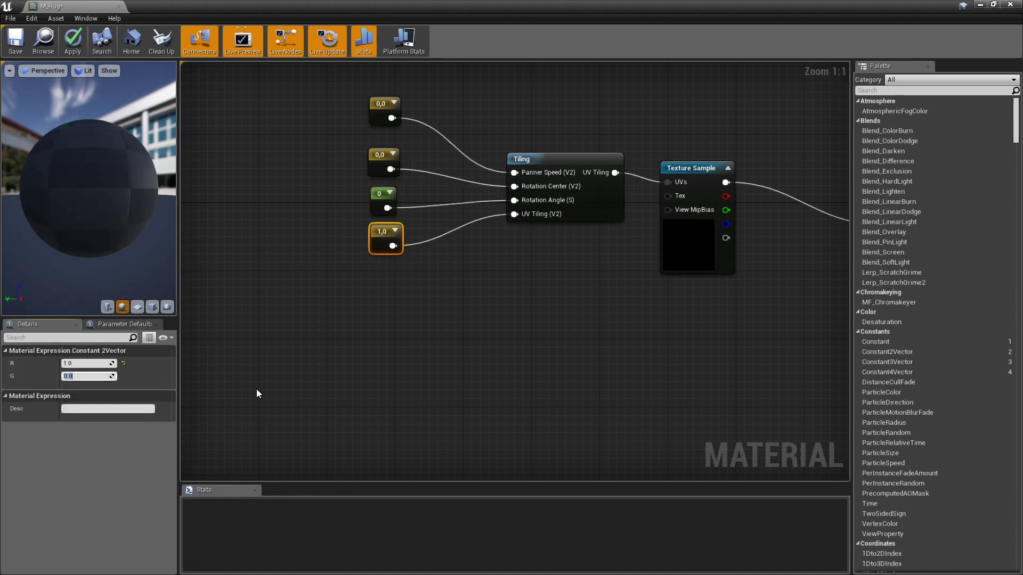
{"action": "type", "text": "1.25"}
{"action": "key", "text": "Return"}
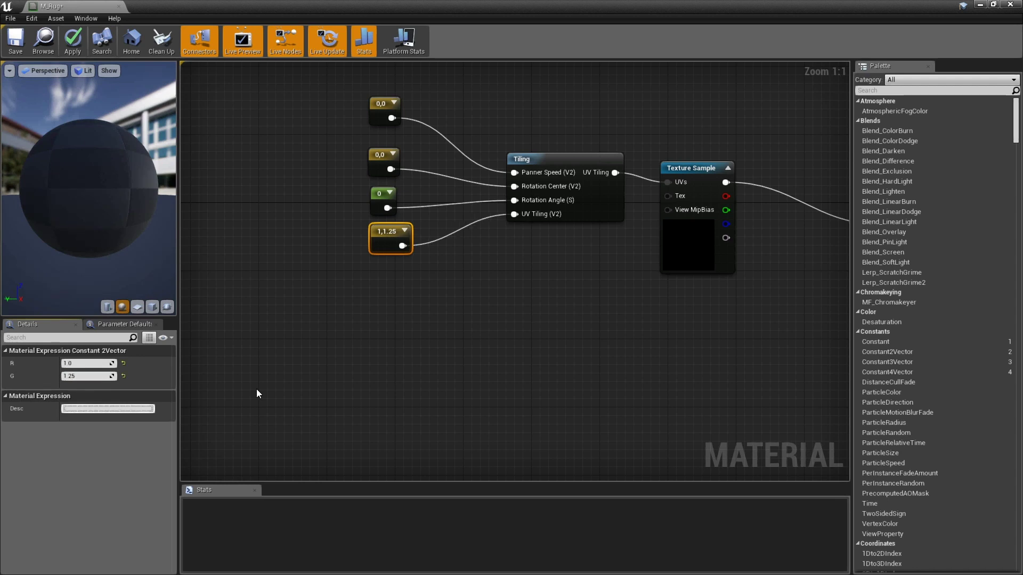
{"action": "left_click", "coordinate": [657, 321]}
- Add a Constant node with value 0.9 and connect it to M_Rug's Roughness input
{"action": "right_click_drag", "start_coordinate": [656, 321], "coordinate": [483, 282]}
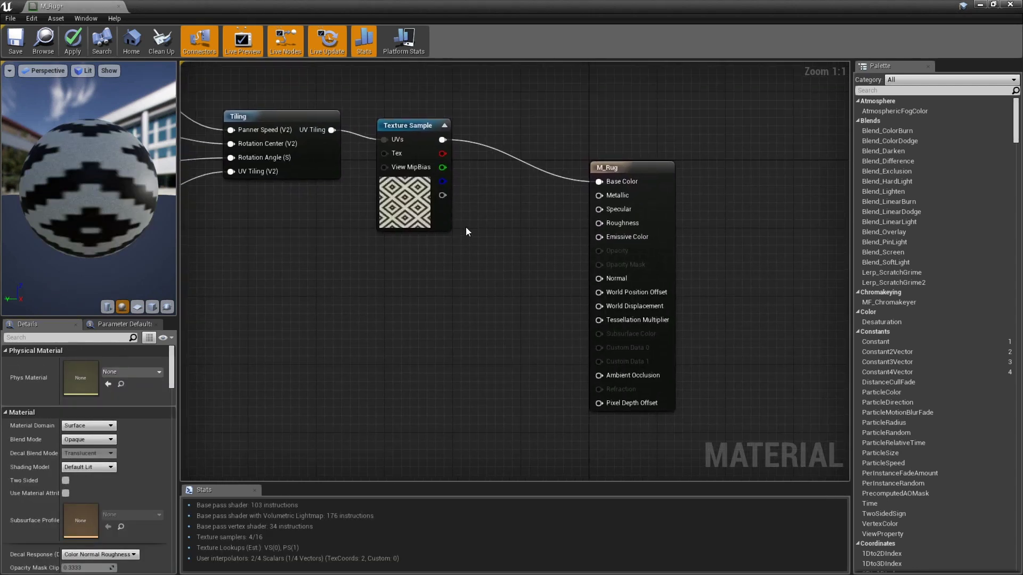
{"action": "left_click", "coordinate": [466, 227]}
{"action": "left_click", "coordinate": [107, 363]}
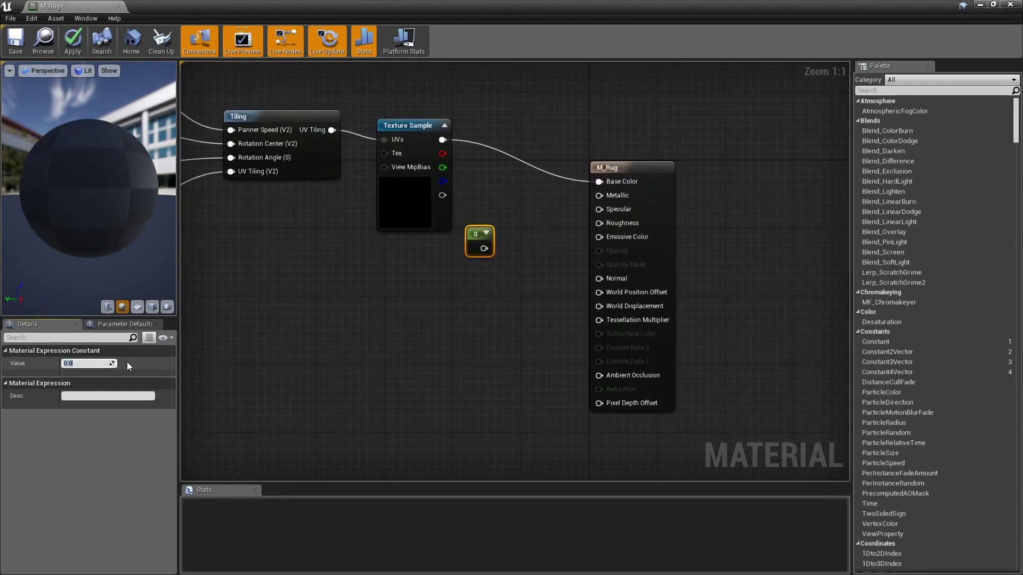
{"action": "type", "text": "0.9"}
{"action": "key", "text": "Tab"}
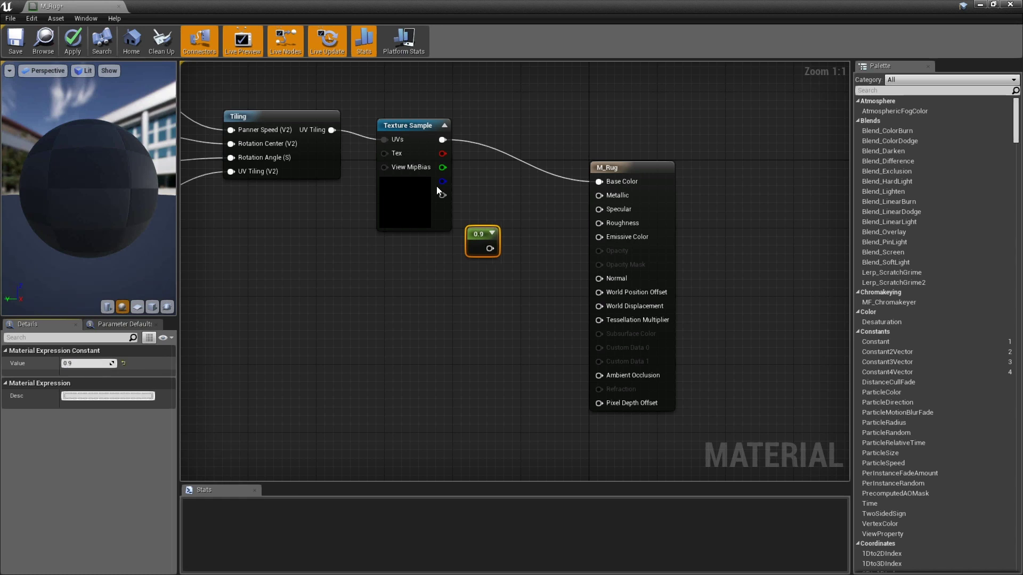
{"action": "left_click_drag", "start_coordinate": [489, 249], "coordinate": [603, 225]}
- Add a second Texture Sample below the first, feeding its UVs from Tiling's output and connecting its RGB output to M_Rug's Normal input
{"action": "right_click_drag", "start_coordinate": [372, 333], "coordinate": [428, 311]}
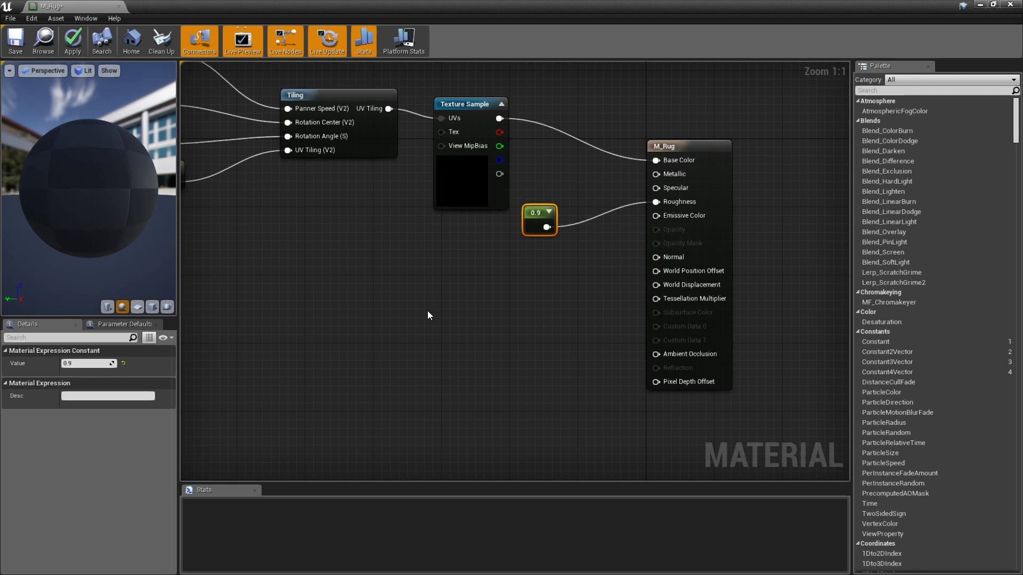
{"action": "key", "text": "t"}
{"action": "left_click", "coordinate": [455, 290]}
{"action": "left_click_drag", "start_coordinate": [484, 299], "coordinate": [471, 273]}
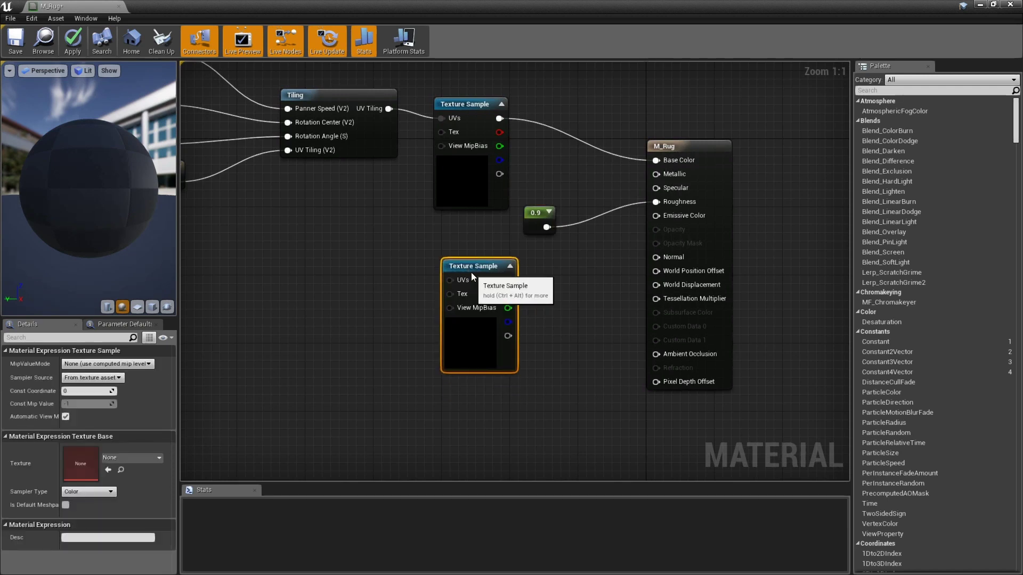
{"action": "left_click", "coordinate": [384, 211]}
{"action": "left_click_drag", "start_coordinate": [389, 109], "coordinate": [452, 281]}
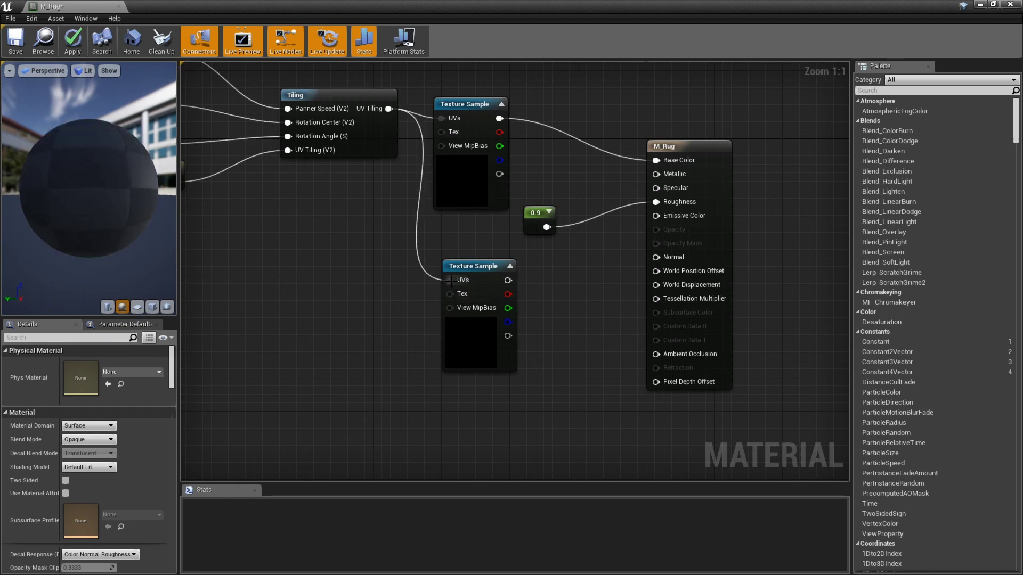
{"action": "left_click_drag", "start_coordinate": [507, 280], "coordinate": [661, 257]}
- Assign the T_Rug_N texture to the Normal input's Texture Sample and align the node directly beneath the base color sample
{"action": "left_click", "coordinate": [464, 266]}
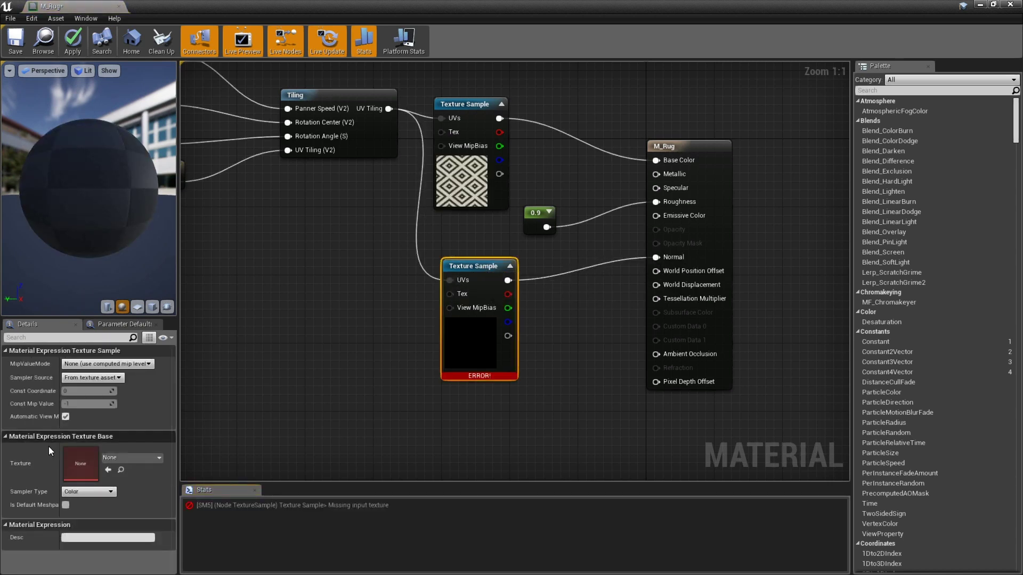
{"action": "left_click", "coordinate": [127, 458]}
{"action": "type", "text": "rug"}
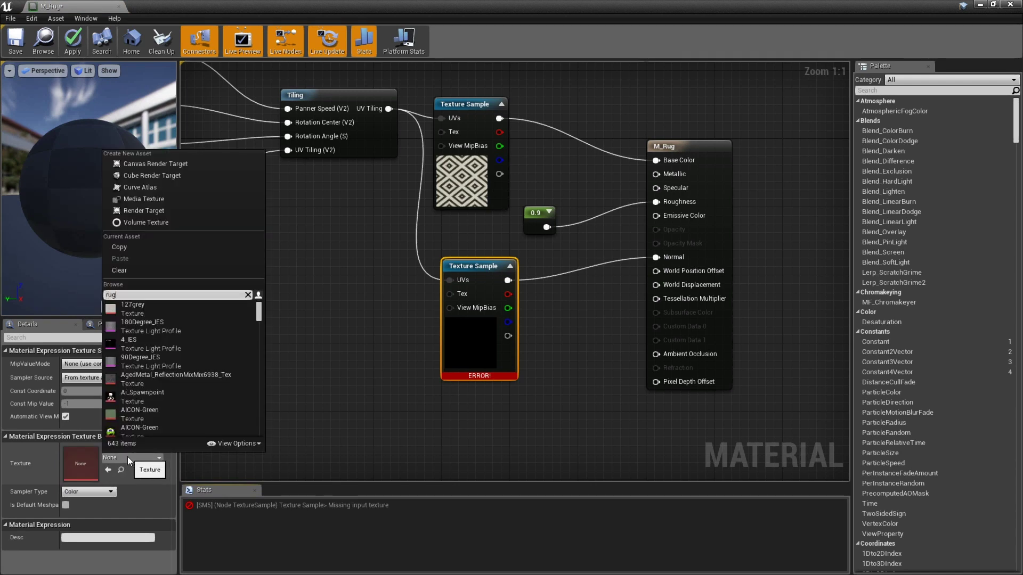
{"action": "key", "text": "Down"}
{"action": "key", "text": "Down"}
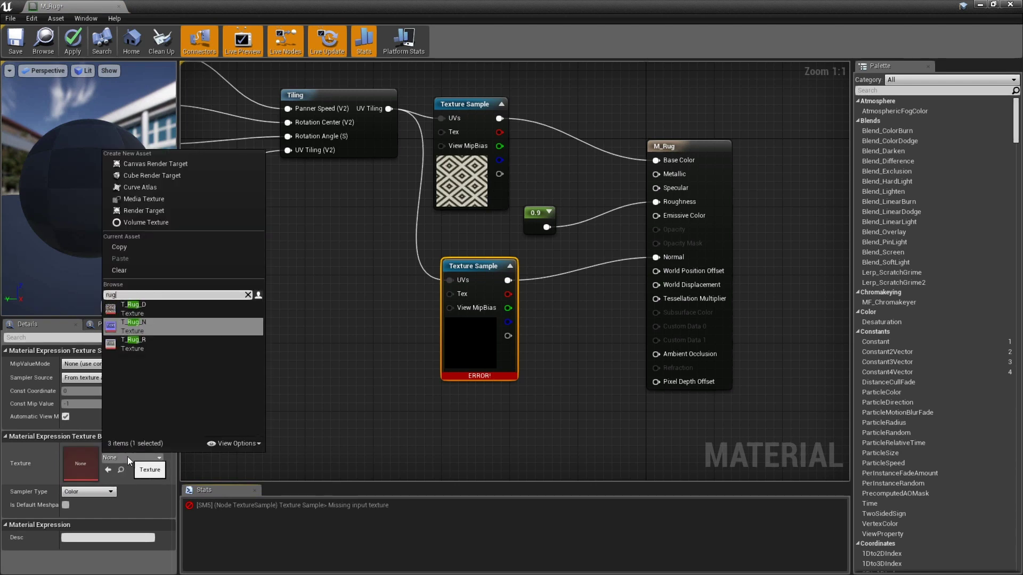
{"action": "key", "text": "Return"}
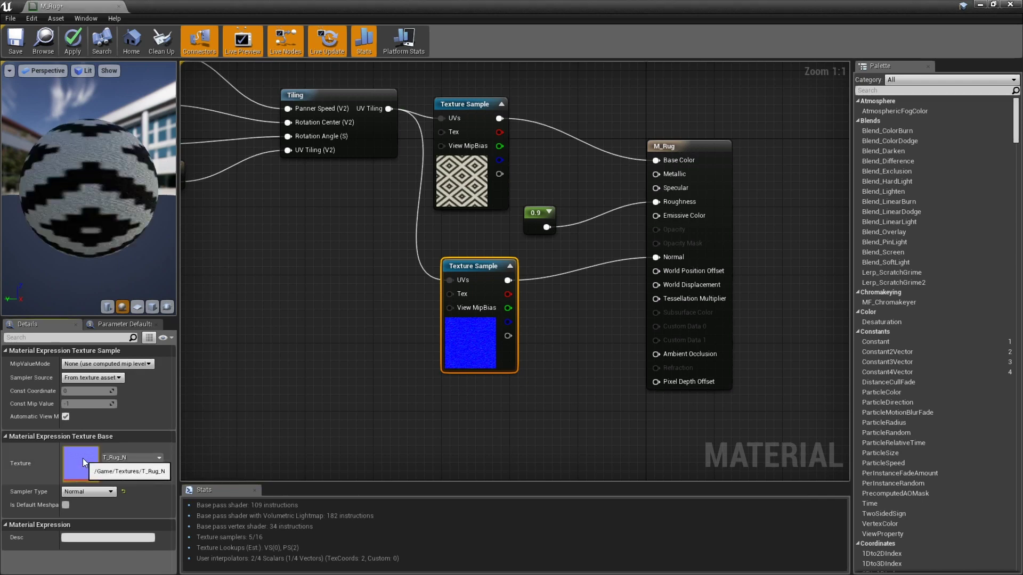
{"action": "double_click", "coordinate": [82, 458]}
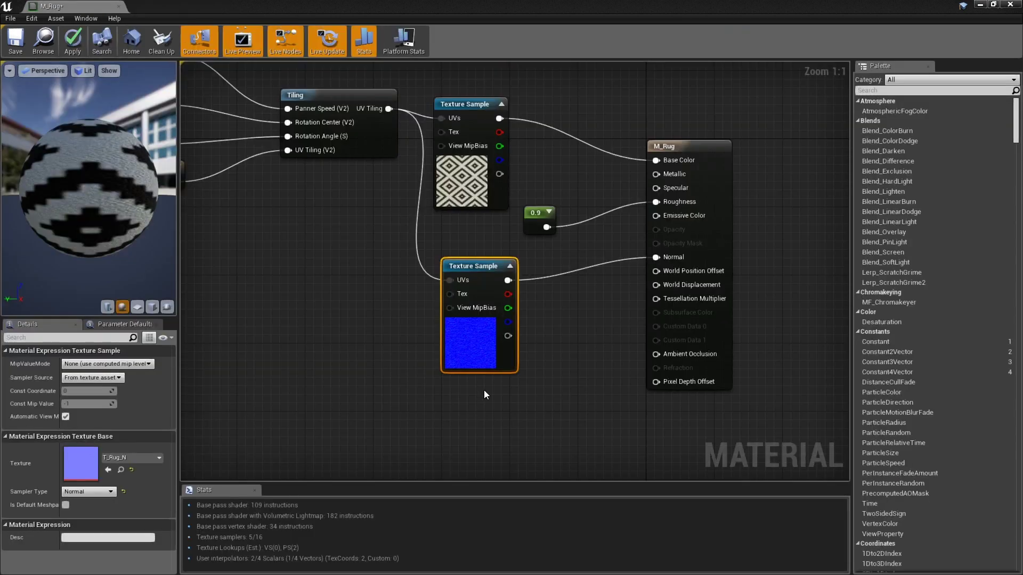
{"action": "left_click_drag", "start_coordinate": [469, 264], "coordinate": [458, 226]}
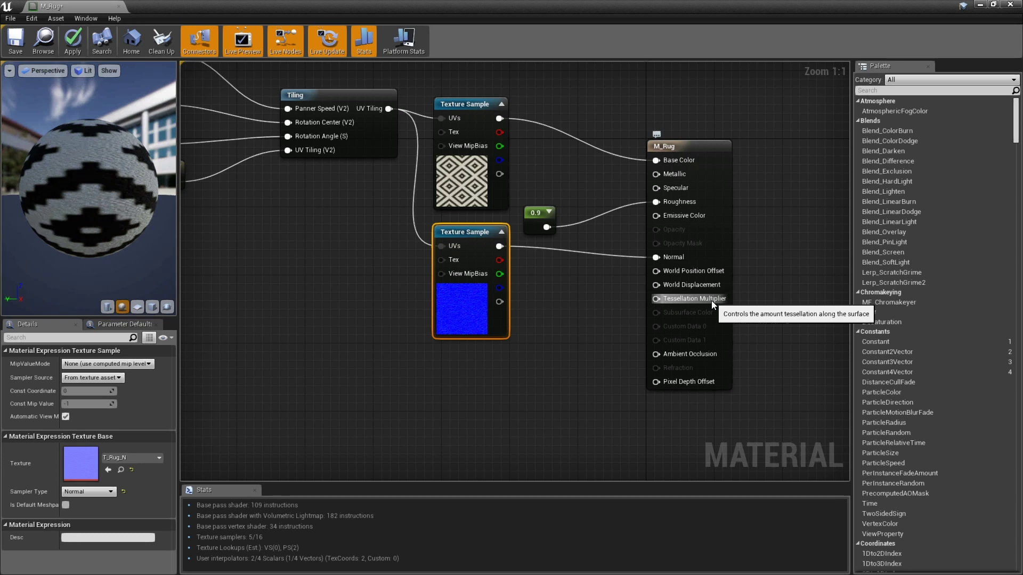
- Add a Constant node below the Roughness constant and connect it to M_Rug's Tessellation Multiplier input
{"action": "left_click", "coordinate": [573, 356]}
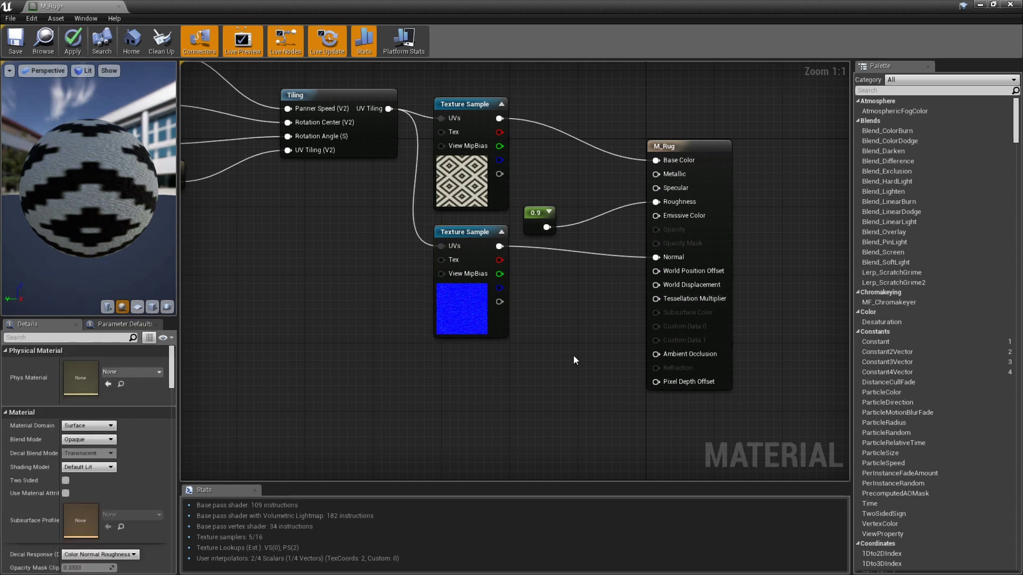
{"action": "left_click", "coordinate": [551, 375]}
{"action": "left_click_drag", "start_coordinate": [566, 391], "coordinate": [657, 302]}
{"action": "left_click", "coordinate": [525, 398]}
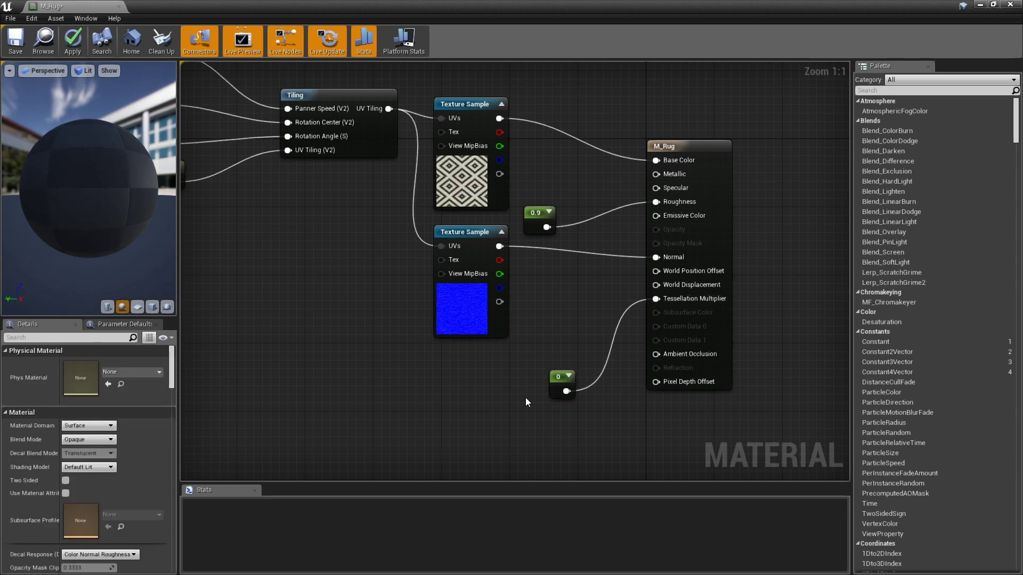
- Add a third Texture Sample using the T_Rug_R texture in the empty area below the graph, and open that texture for inspection
{"action": "right_click_drag", "start_coordinate": [437, 376], "coordinate": [533, 317]}
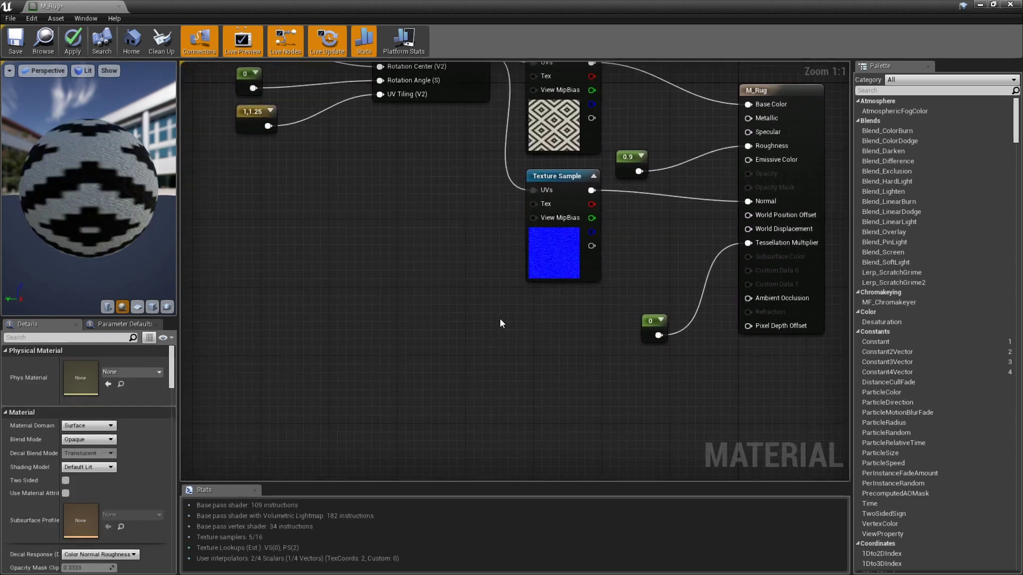
{"action": "left_click", "coordinate": [401, 321]}
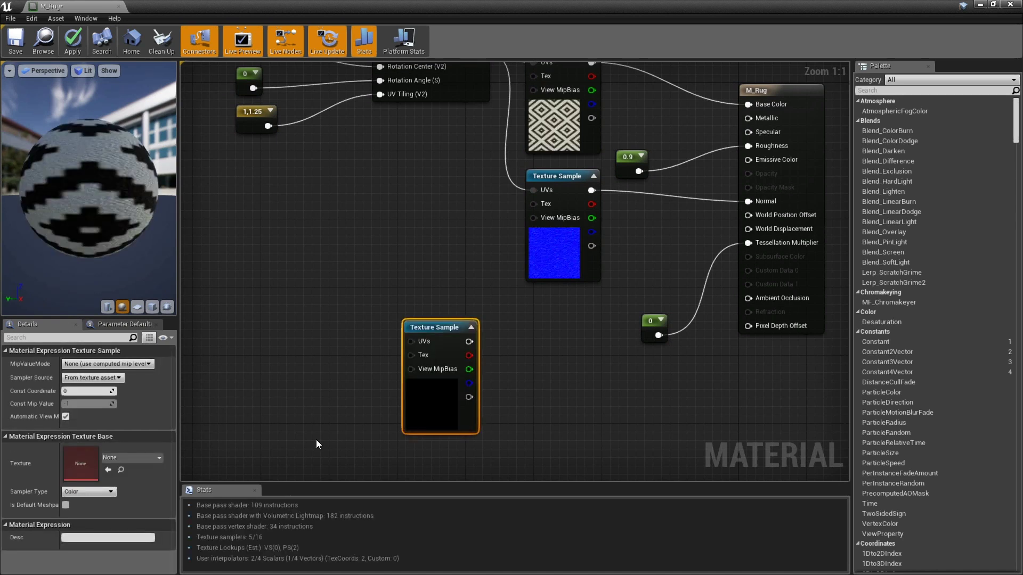
{"action": "left_click", "coordinate": [120, 458]}
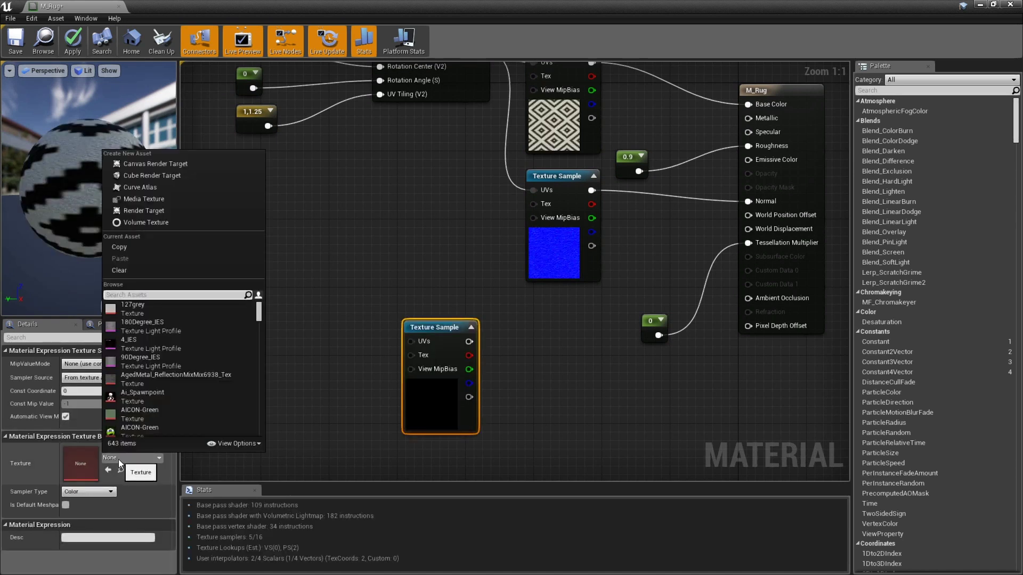
{"action": "type", "text": "rug"}
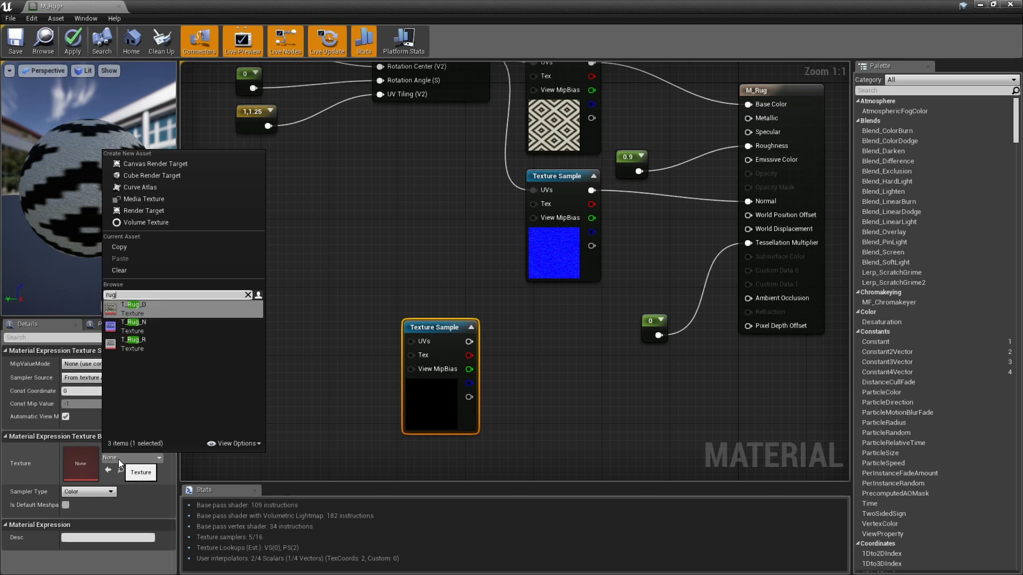
{"action": "key", "text": "Down"}
{"action": "key", "text": "Down"}
{"action": "key", "text": "Down"}
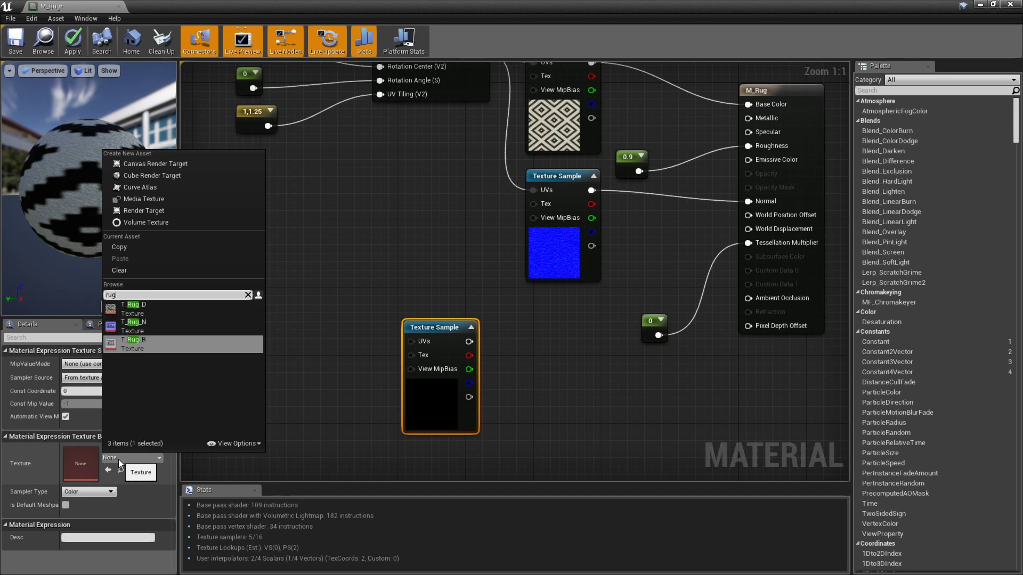
{"action": "key", "text": "Return"}
{"action": "double_click", "coordinate": [82, 461]}
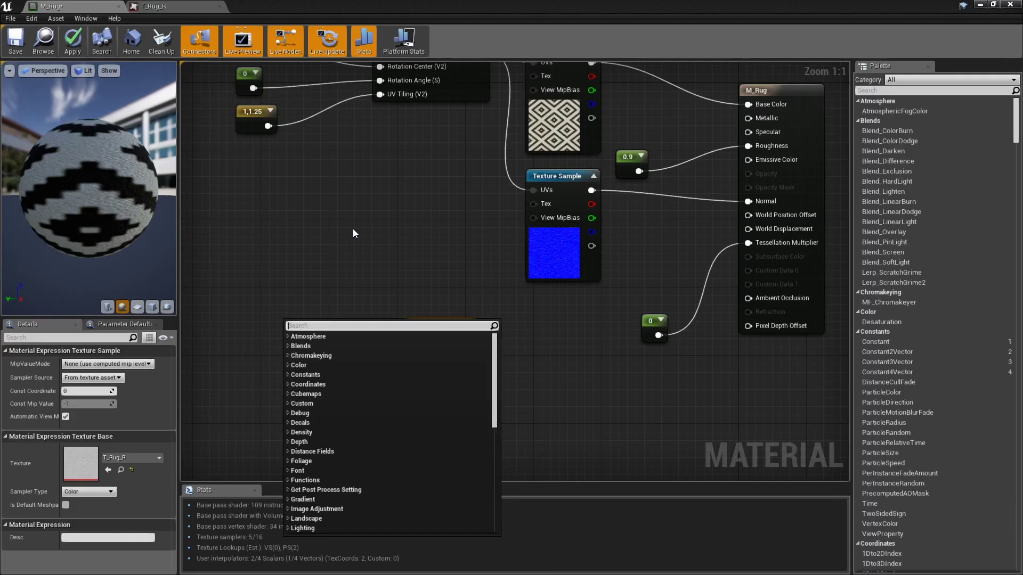
- Add a second Tiling function node ahead of the T_Rug_R sample and connect its UV Tiling output to the sample's UVs
{"action": "left_click", "coordinate": [353, 228]}
{"action": "right_click", "coordinate": [297, 333]}
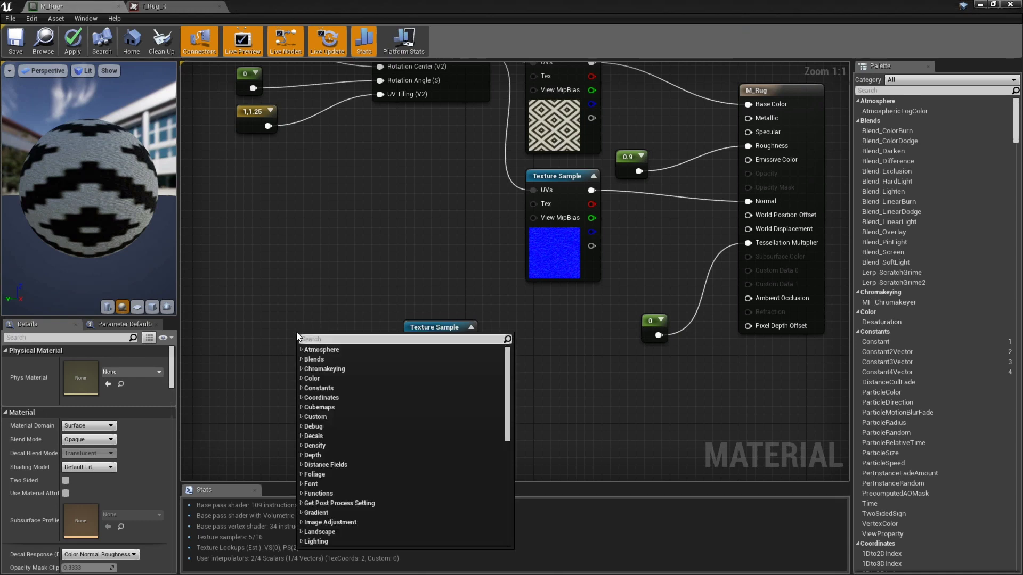
{"action": "type", "text": "tiling"}
{"action": "key", "text": "Return"}
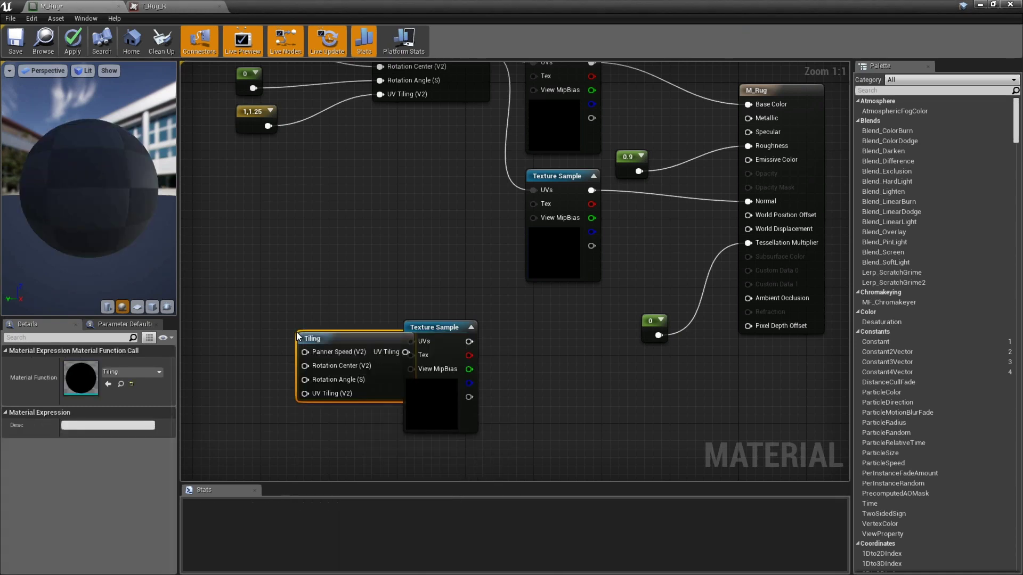
{"action": "left_click_drag", "start_coordinate": [346, 334], "coordinate": [285, 324]}
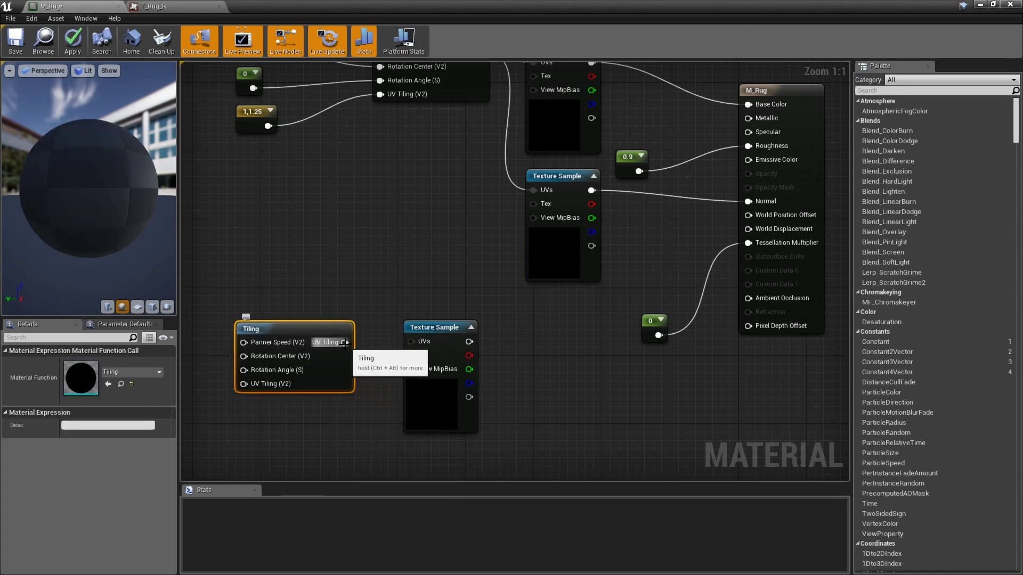
{"action": "left_click_drag", "start_coordinate": [343, 343], "coordinate": [413, 343]}
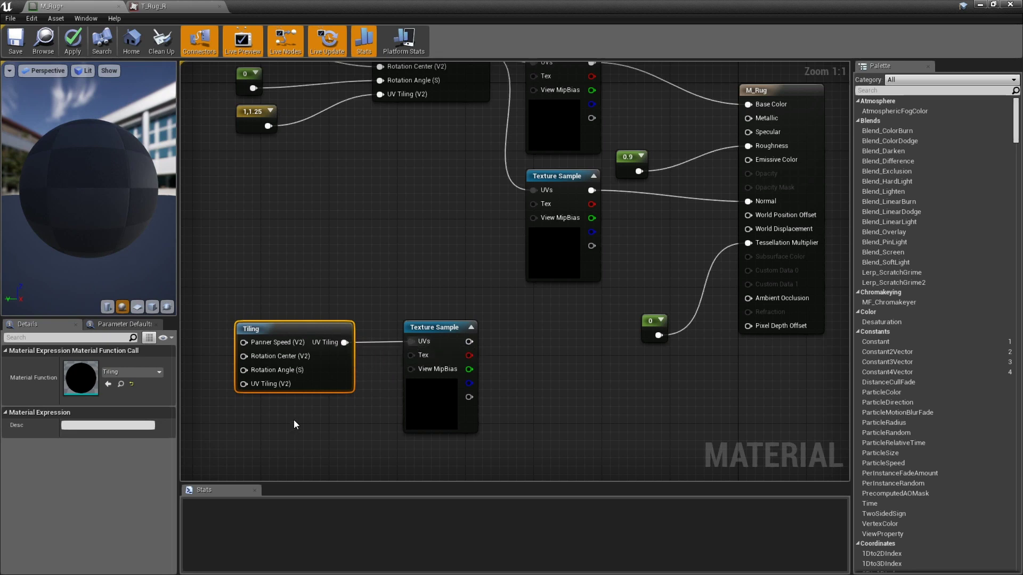
- Add a Constant2Vector node ahead of the second Tiling node and connect it to its UV Tiling input
{"action": "right_click_drag", "start_coordinate": [293, 420], "coordinate": [437, 394]}
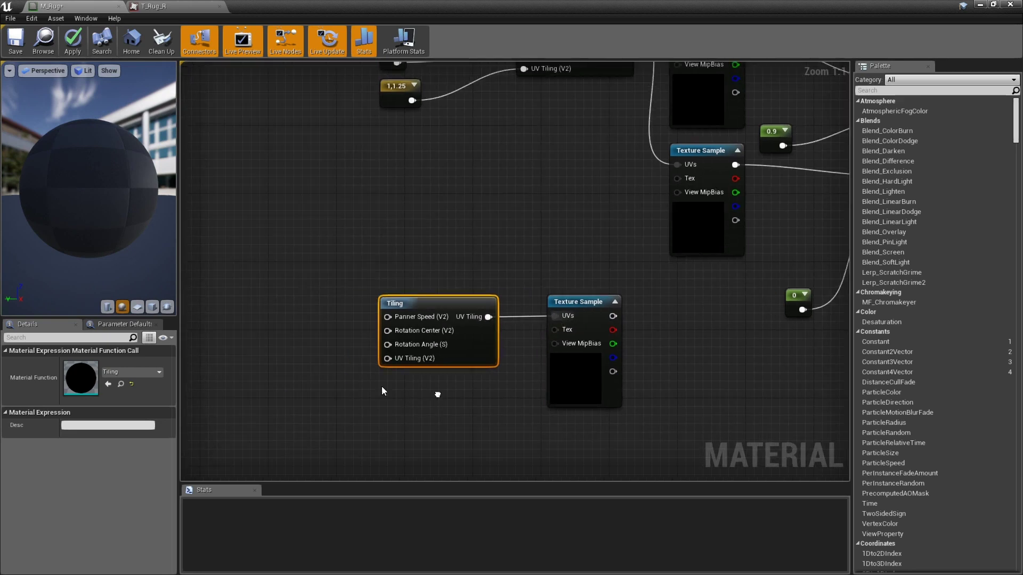
{"action": "left_click", "coordinate": [263, 379]}
{"action": "left_click_drag", "start_coordinate": [287, 402], "coordinate": [387, 360]}
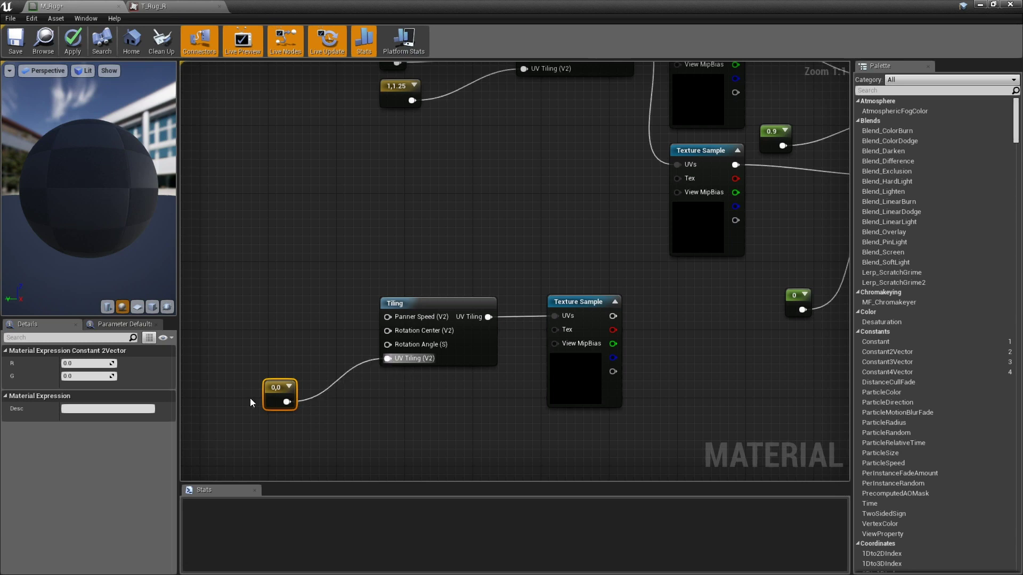
{"action": "left_click_drag", "start_coordinate": [279, 397], "coordinate": [283, 381]}
- Set the second Tiling node's Constant2Vector to R 100 and G 100
{"action": "left_click", "coordinate": [86, 363]}
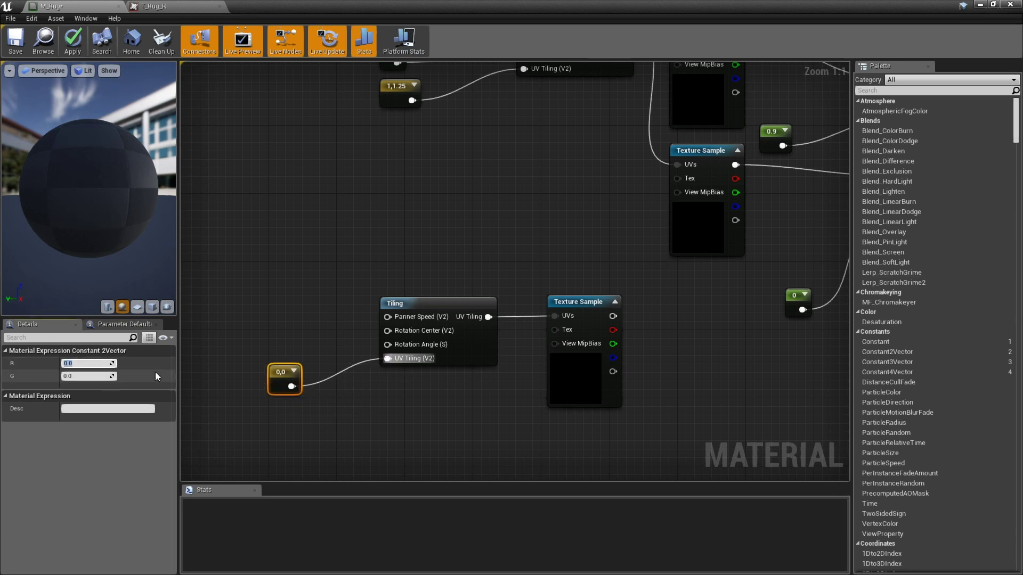
{"action": "type", "text": "100"}
{"action": "key", "text": "Tab"}
{"action": "type", "text": "100"}
{"action": "left_click", "coordinate": [695, 381]}
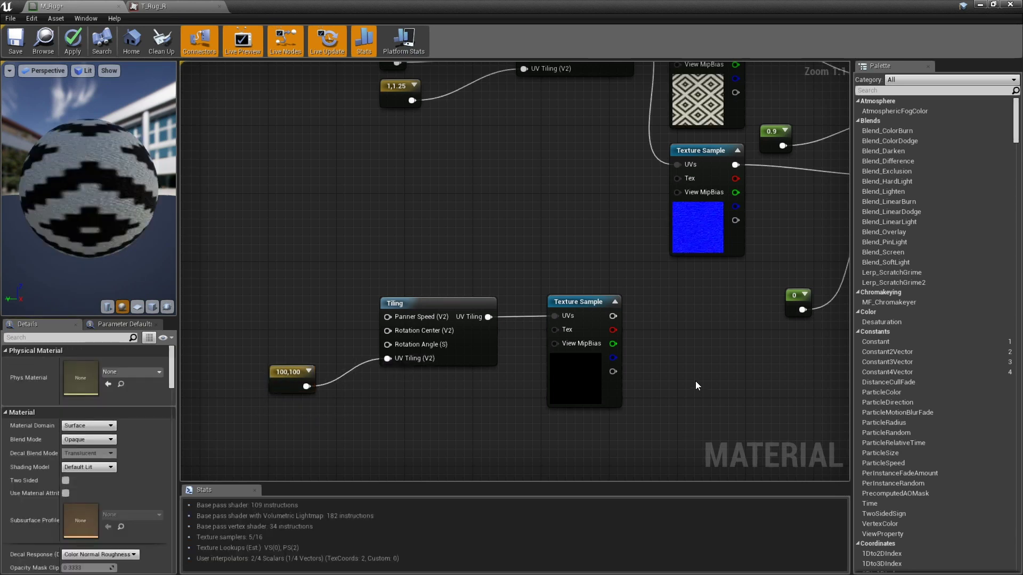
- Add a Multiply node after the T_Rug_R sample and connect the sample's RGB output to its A input
{"action": "right_click_drag", "start_coordinate": [695, 381], "coordinate": [513, 367]}
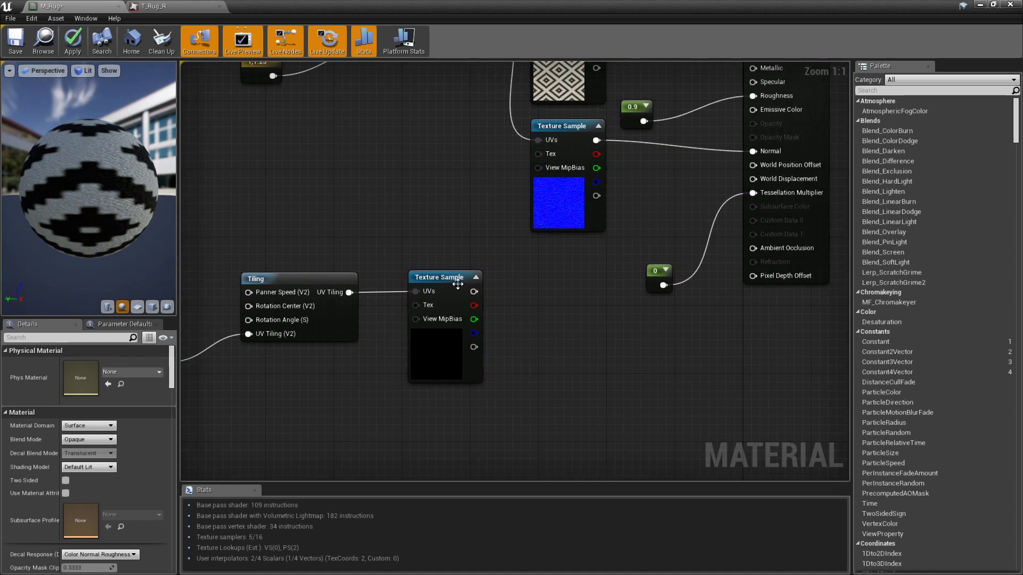
{"action": "left_click", "coordinate": [581, 314]}
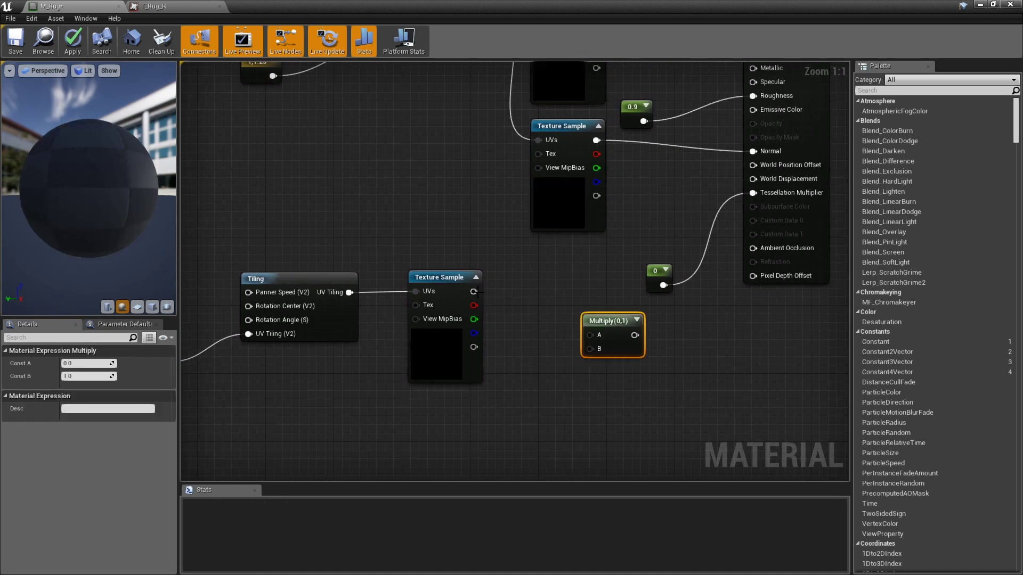
{"action": "left_click_drag", "start_coordinate": [473, 292], "coordinate": [574, 324]}
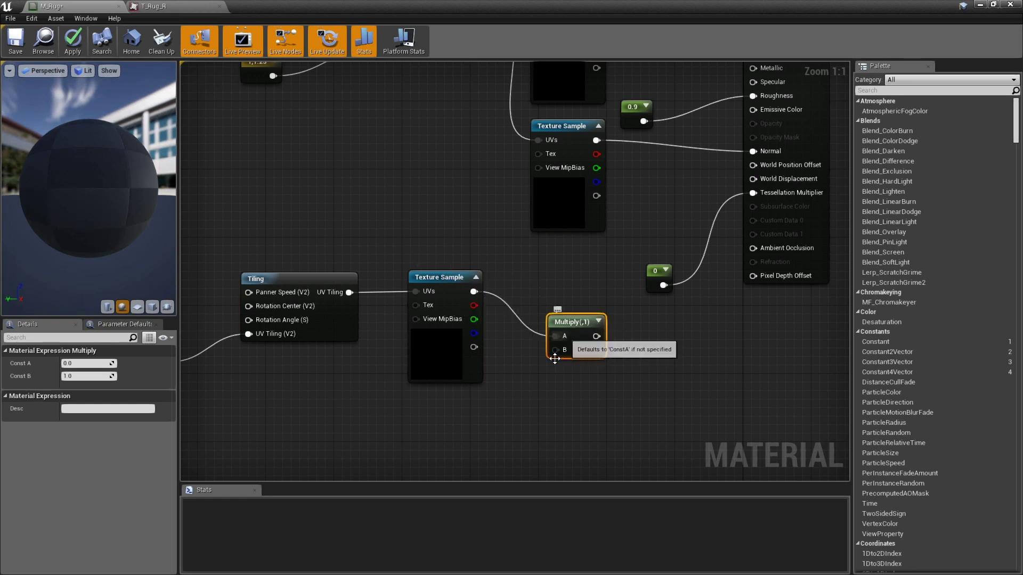
- Add a Constant node with value 3 below the T_Rug_R sample and connect it to Multiply's B input
{"action": "left_click", "coordinate": [472, 417]}
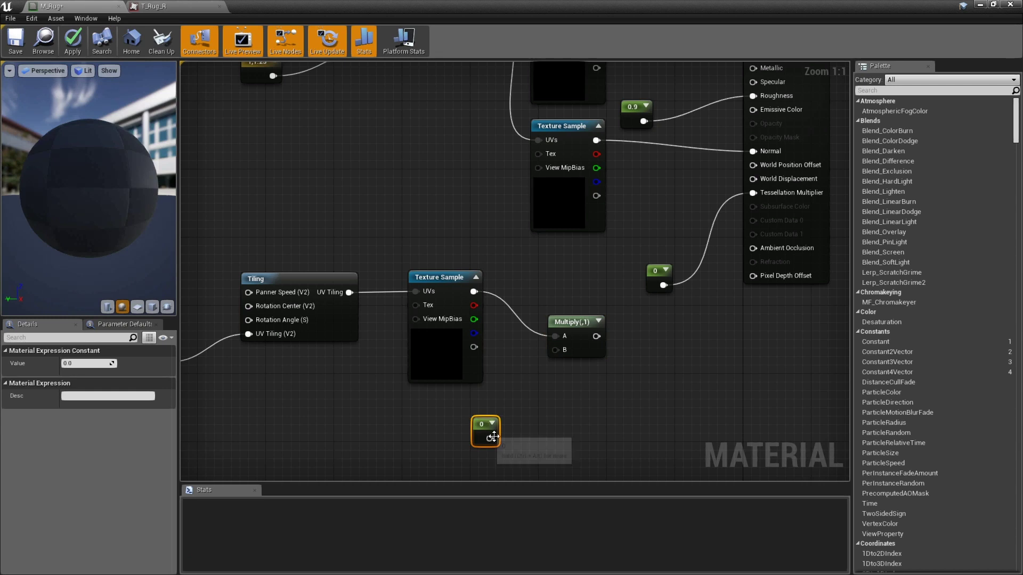
{"action": "left_click_drag", "start_coordinate": [489, 439], "coordinate": [476, 407]}
{"action": "left_click", "coordinate": [88, 364]}
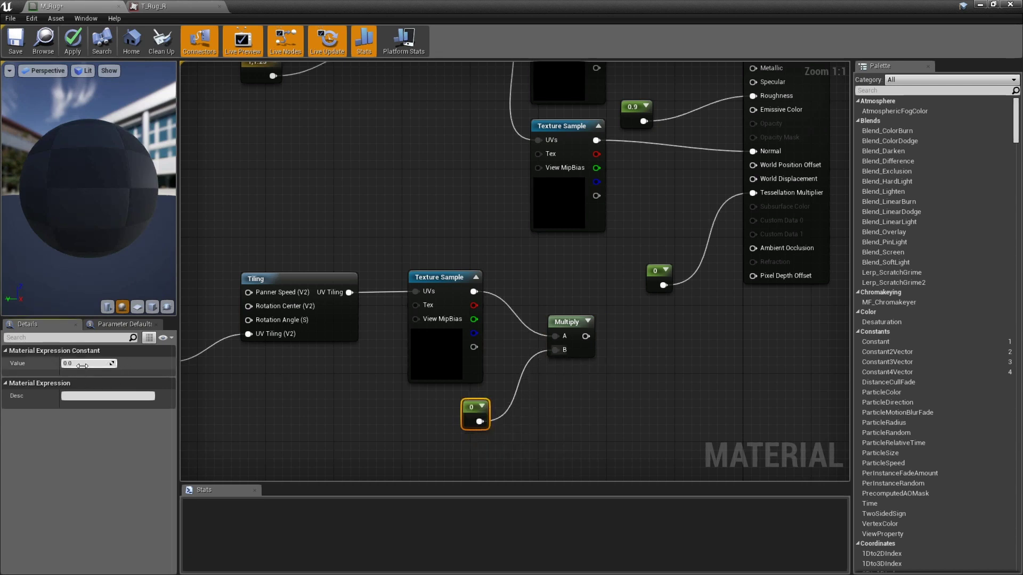
{"action": "type", "text": "3"}
{"action": "key", "text": "Tab"}
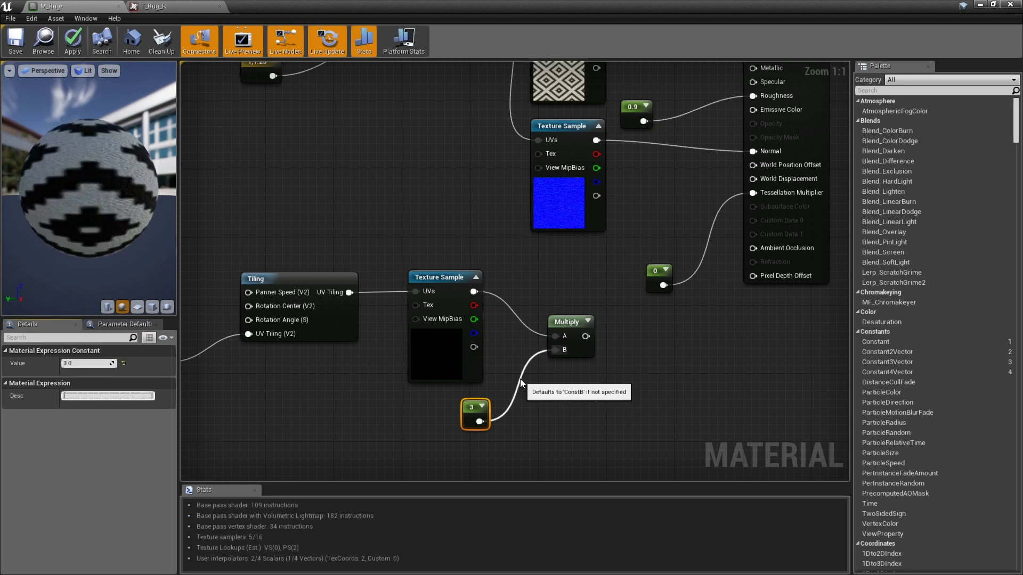
{"action": "right_click_drag", "start_coordinate": [521, 361], "coordinate": [390, 370]}
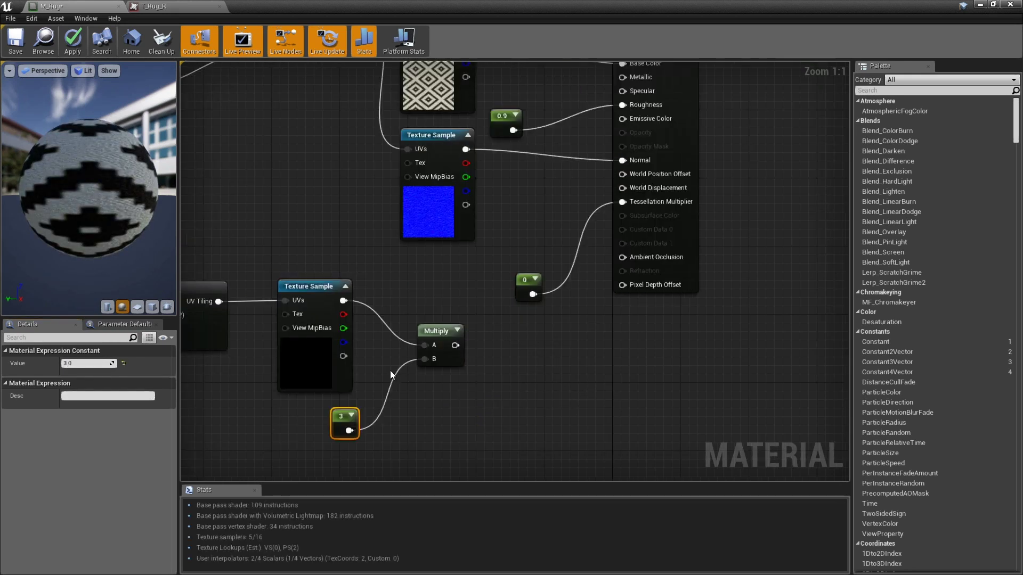
- Move the tessellation constant closer to the normal map sample and add a VertexNormalWS node above the displacement Multiply node
{"action": "left_click_drag", "start_coordinate": [524, 282], "coordinate": [529, 223]}
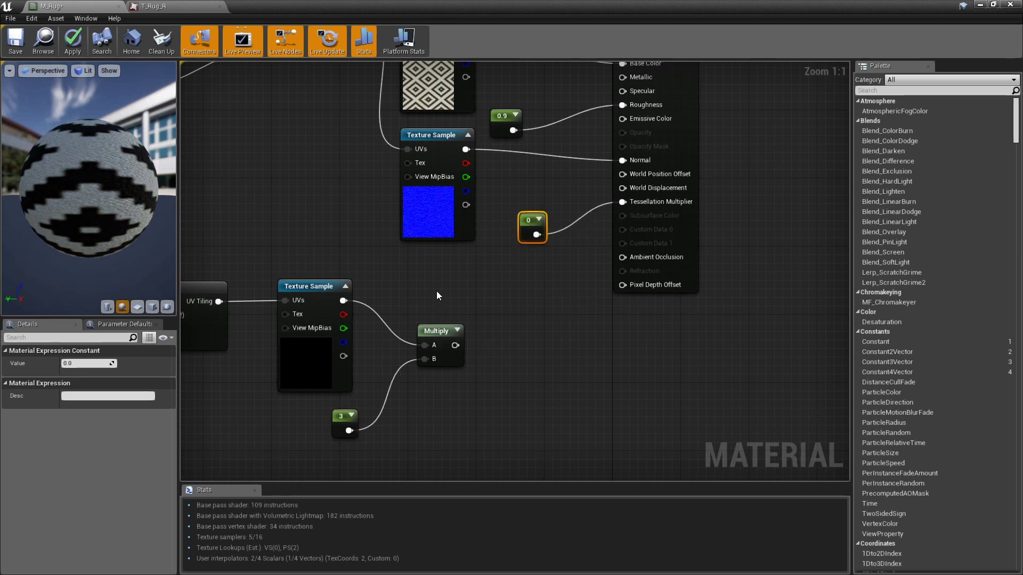
{"action": "right_click", "coordinate": [437, 291]}
{"action": "type", "text": "vertexnorm"}
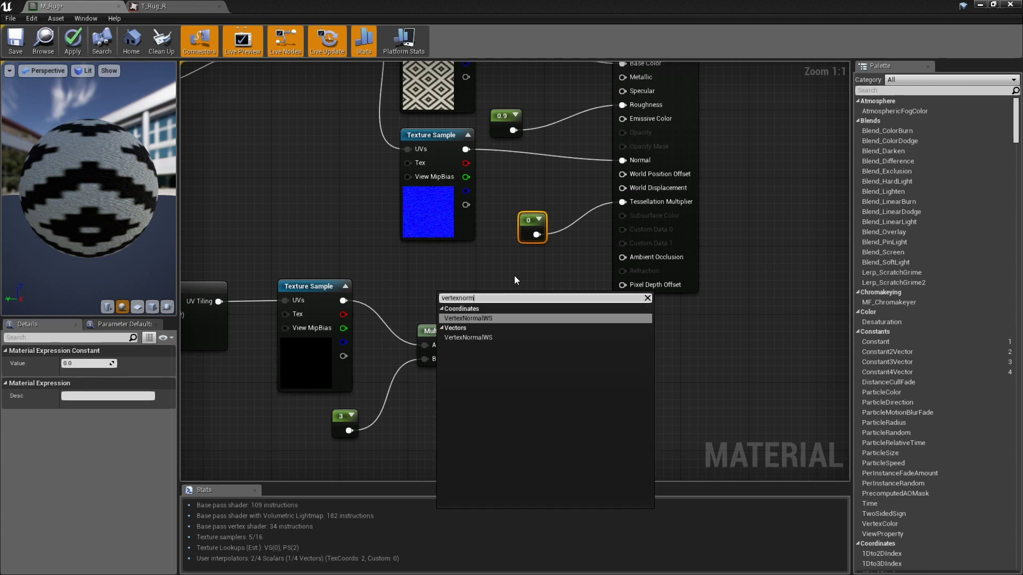
{"action": "key", "text": "Return"}
- Multiply VertexNormalWS by the first Multiply node's output using a second Multiply node, and connect the product to World Displacement
{"action": "left_click_drag", "start_coordinate": [484, 293], "coordinate": [527, 321]}
{"action": "type", "text": "mult"}
{"action": "key", "text": "Return"}
{"action": "left_click_drag", "start_coordinate": [455, 345], "coordinate": [632, 188]}
{"action": "left_click", "coordinate": [572, 312]}
- Add two Constant2Vector nodes and one Constant node ahead of the displacement texture's Tiling node, above its 100,100 vector
{"action": "right_click_drag", "start_coordinate": [256, 213], "coordinate": [579, 217]}
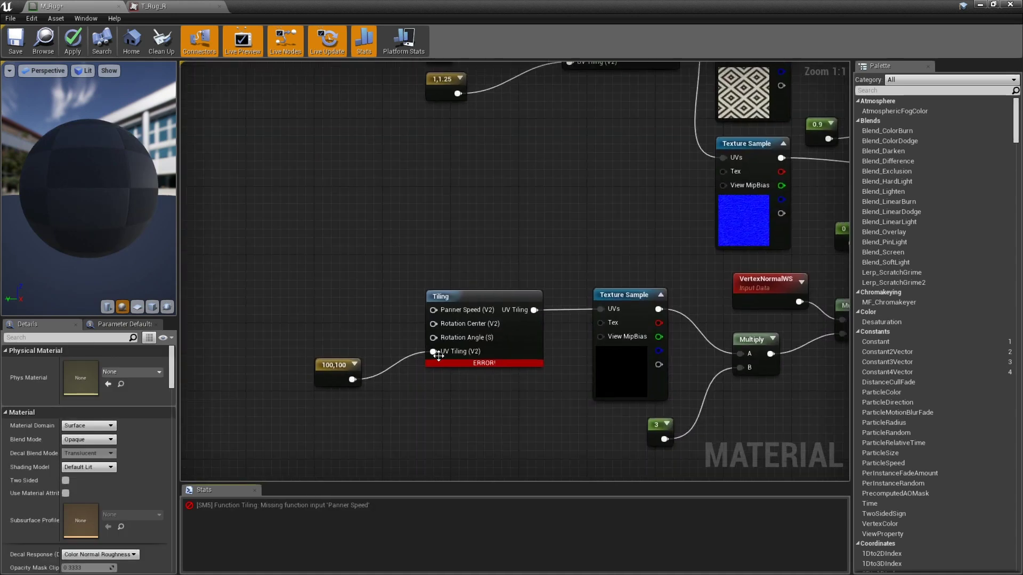
{"action": "left_click", "coordinate": [324, 229]}
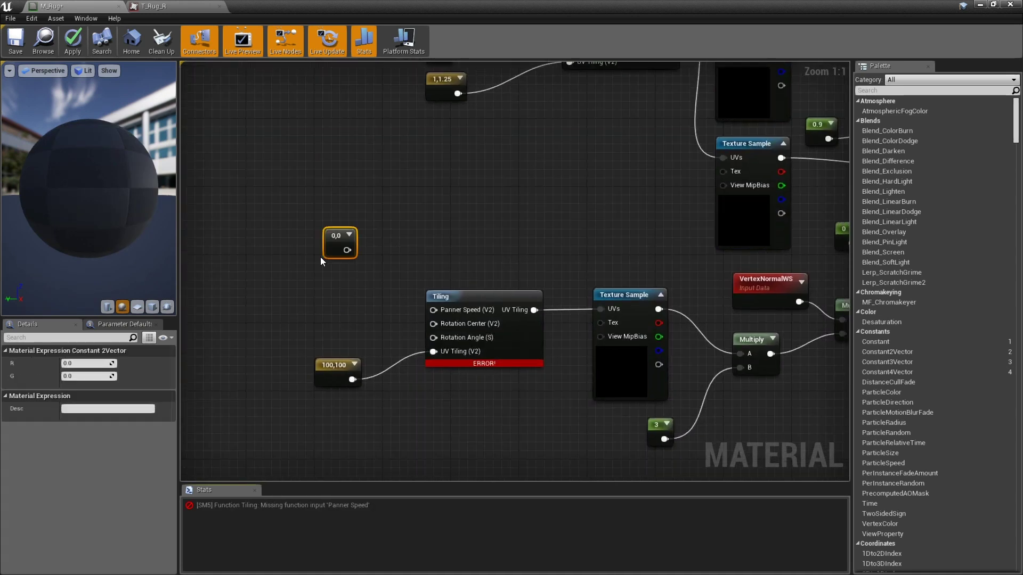
{"action": "left_click", "coordinate": [333, 271]}
{"action": "left_click", "coordinate": [333, 333]}
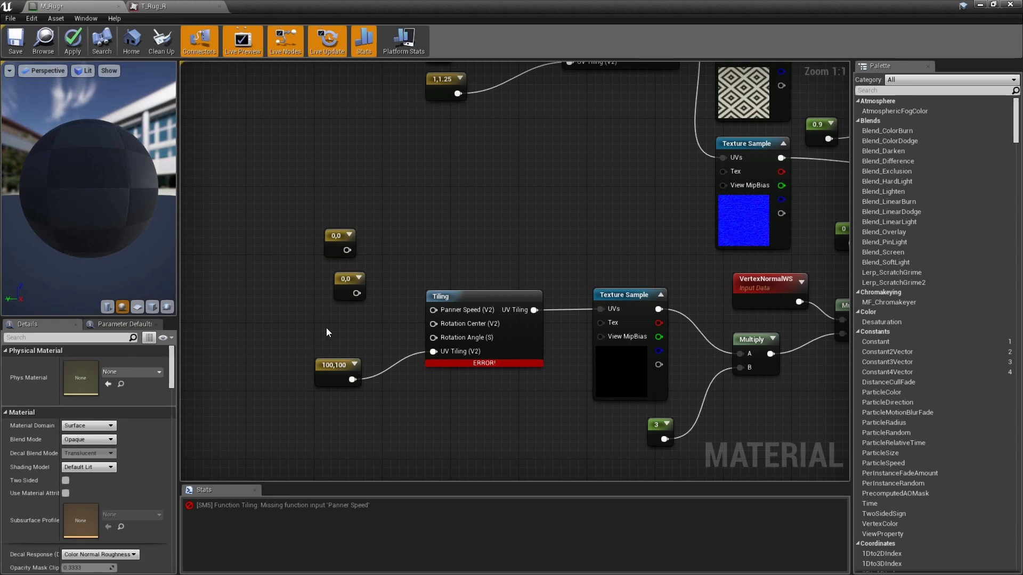
{"action": "left_click", "coordinate": [334, 324]}
- Connect the new Constant to the Tiling node's Rotation Angle and the two zero vectors to Rotation Center and Panner Speed
{"action": "left_click_drag", "start_coordinate": [351, 346], "coordinate": [433, 337]}
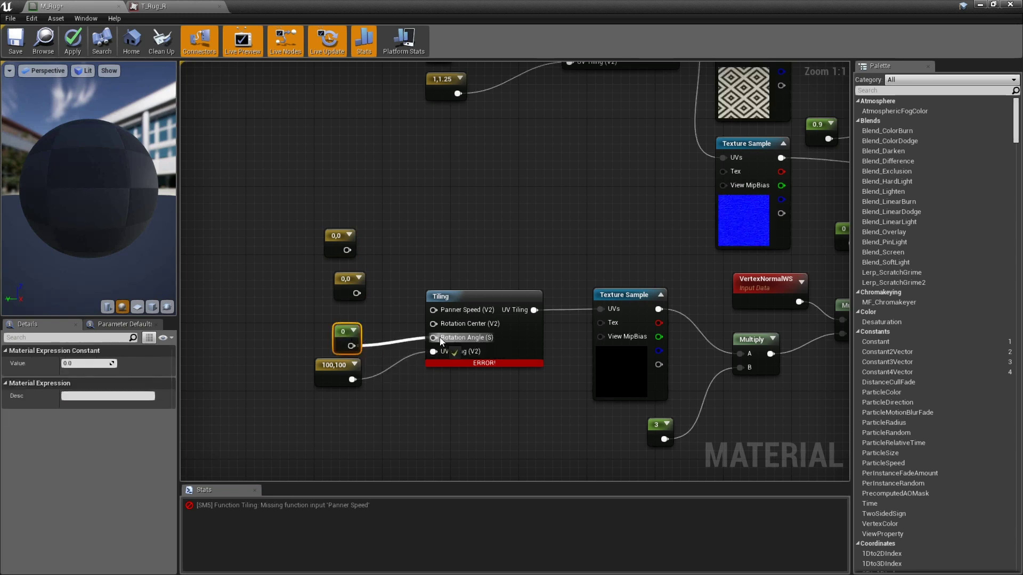
{"action": "left_click_drag", "start_coordinate": [357, 293], "coordinate": [433, 323]}
{"action": "left_click_drag", "start_coordinate": [347, 250], "coordinate": [433, 309]}
{"action": "left_click", "coordinate": [487, 242]}
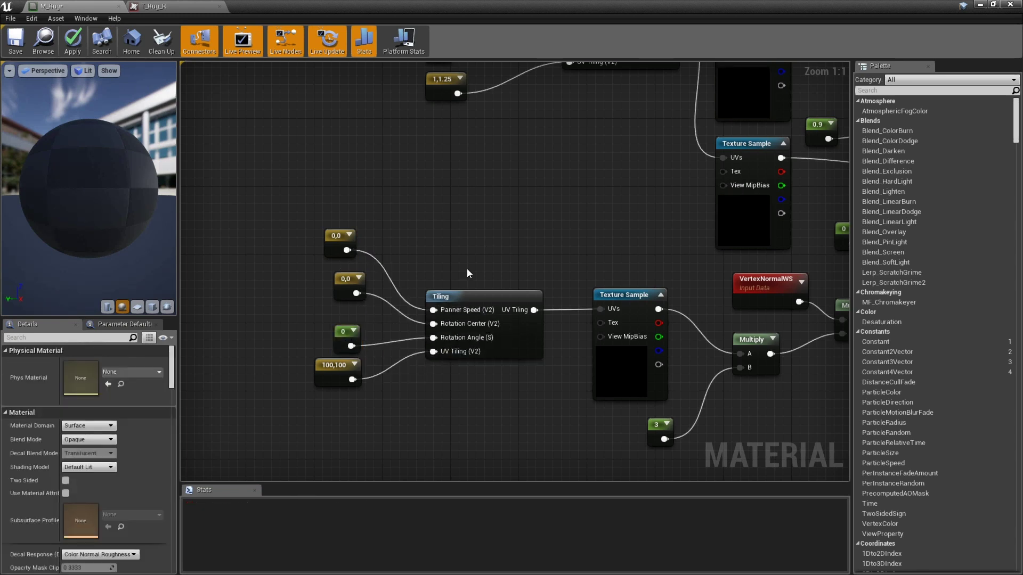